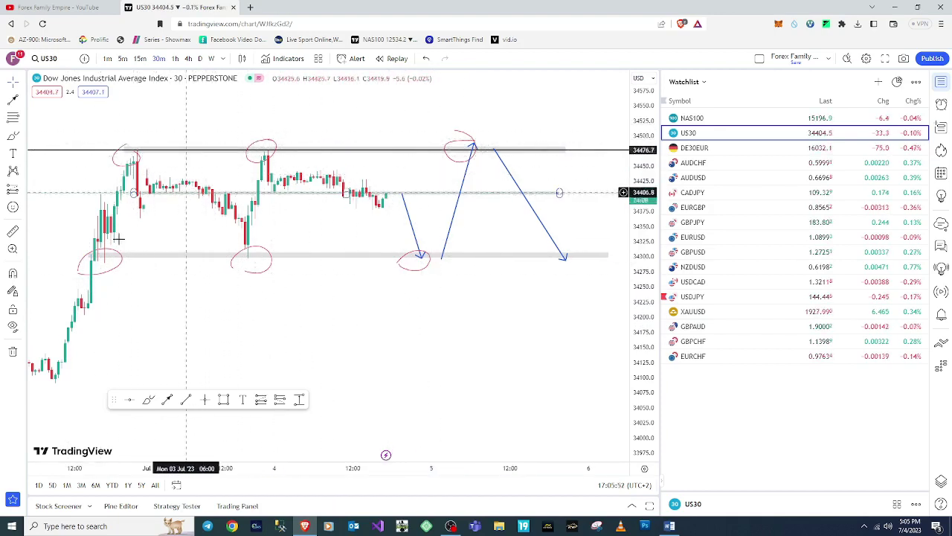
Remove all existing drawings from the 30-minute US30 chart
mouse_move(113, 293)
mouse_down()
mouse_move(217, 302)
mouse_move(114, 298)
mouse_up()
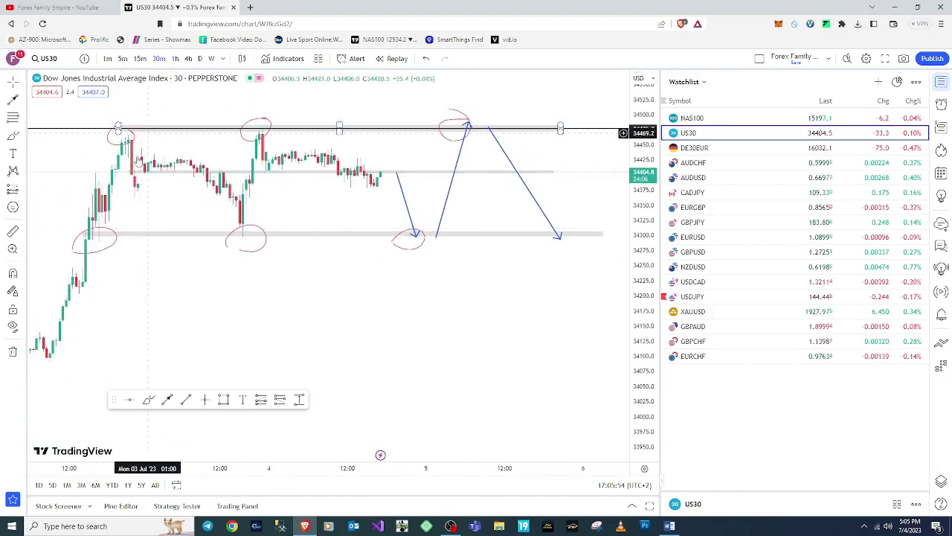
drag(489, 206, 477, 221)
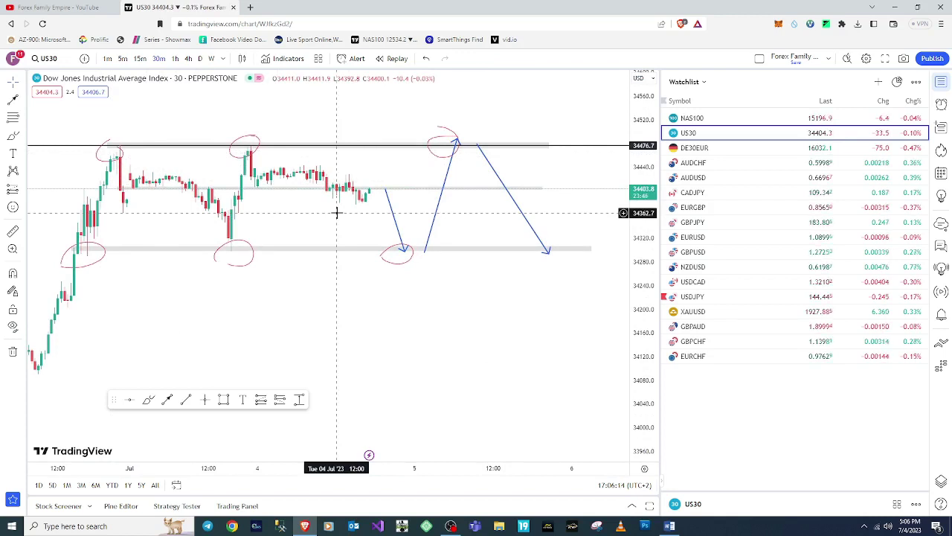
drag(298, 304, 372, 299)
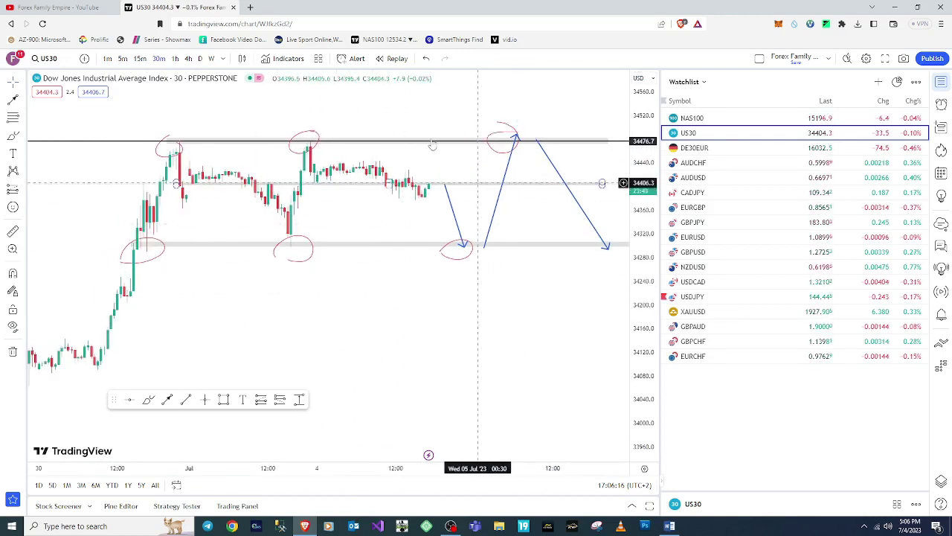
right_click(422, 113)
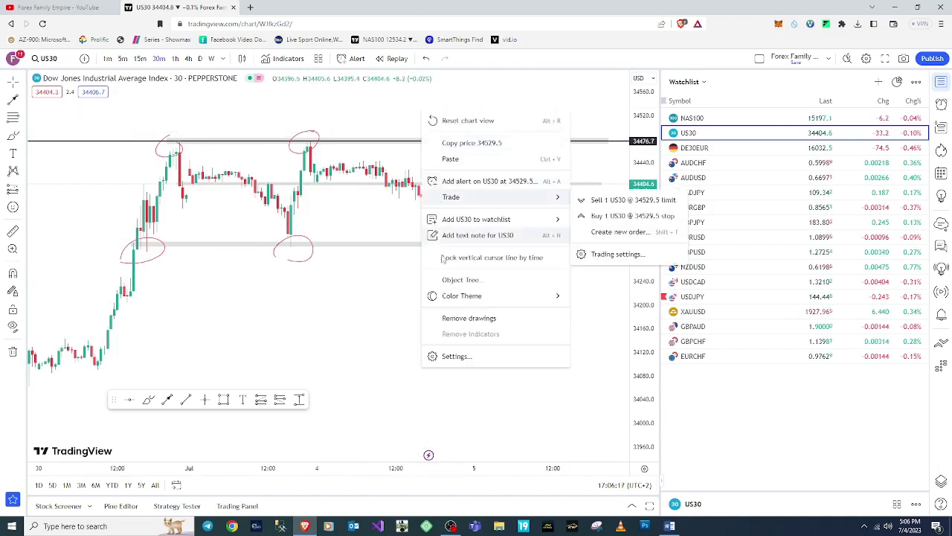
click(441, 317)
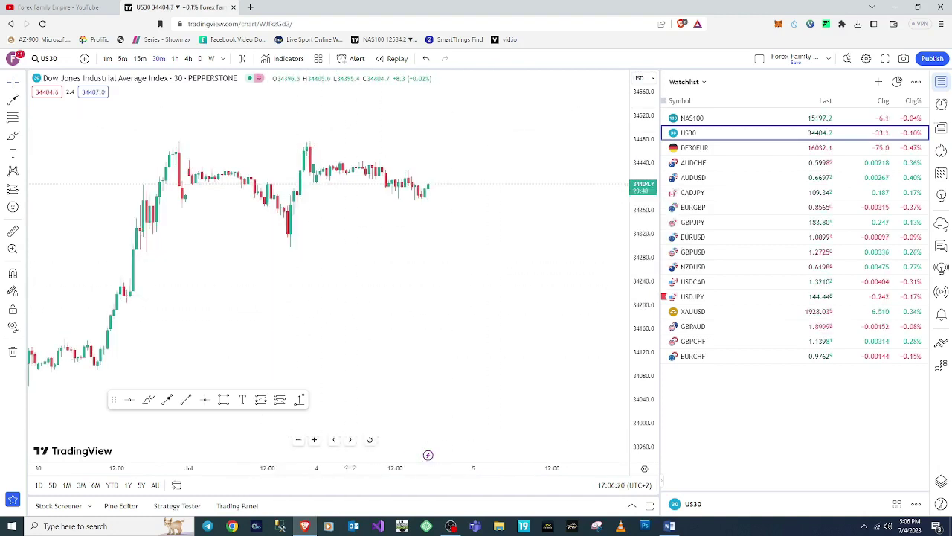
Switch the US30 chart to the weekly timeframe and fit the price swings since 2020 into the price scale
drag(350, 468, 441, 467)
drag(540, 302, 391, 308)
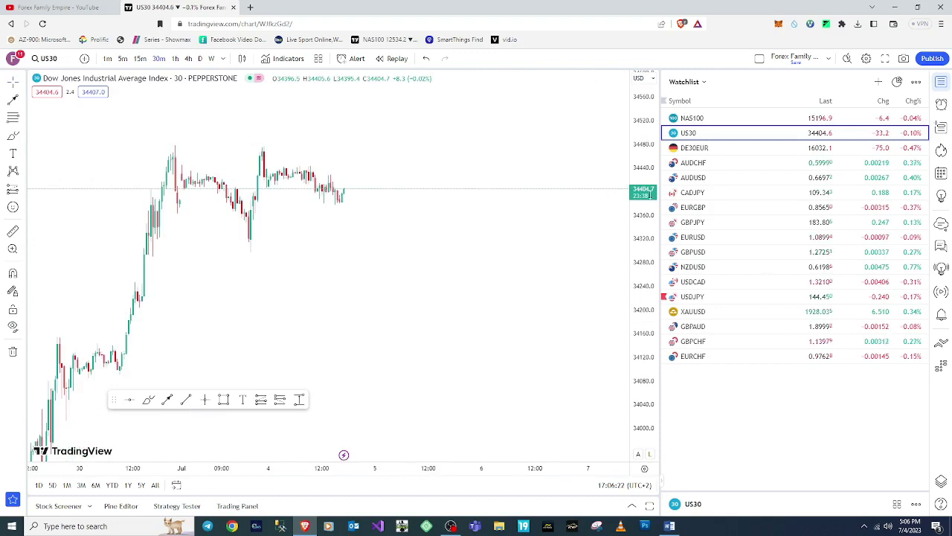
drag(650, 195, 647, 272)
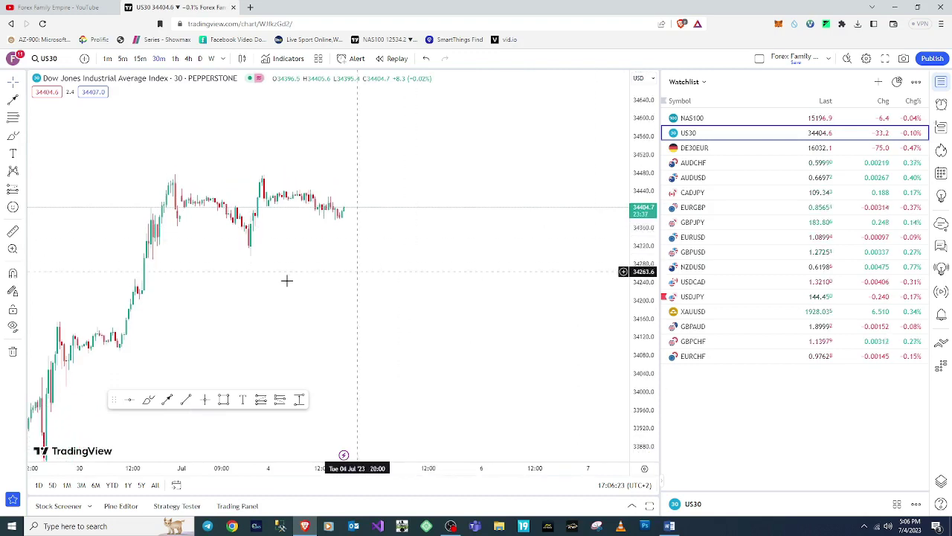
click(211, 59)
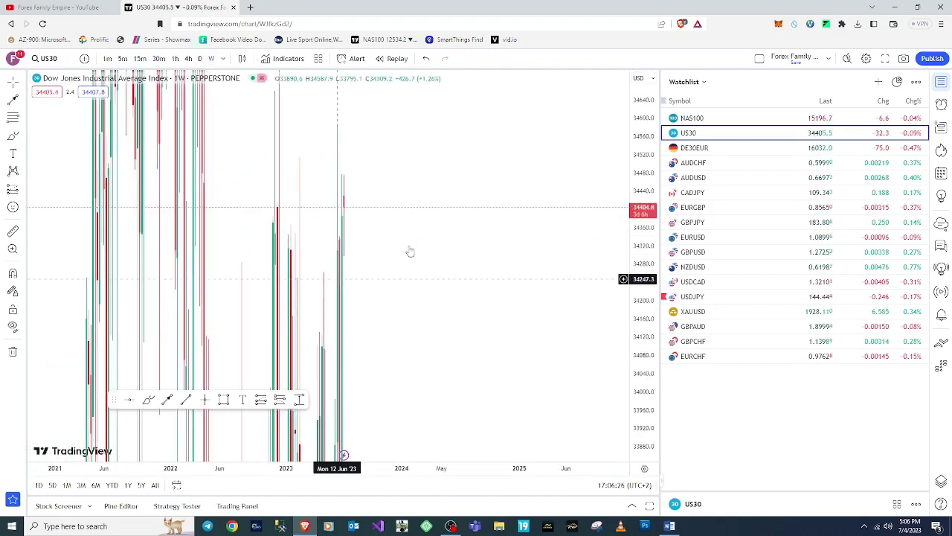
drag(640, 151, 644, 411)
drag(641, 169, 645, 227)
drag(307, 221, 409, 168)
drag(645, 127, 644, 269)
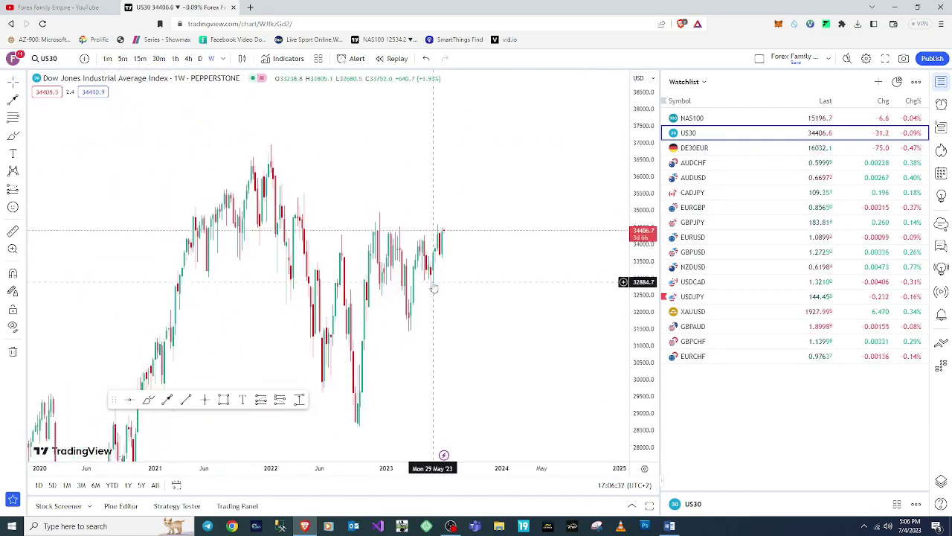
drag(387, 298, 363, 239)
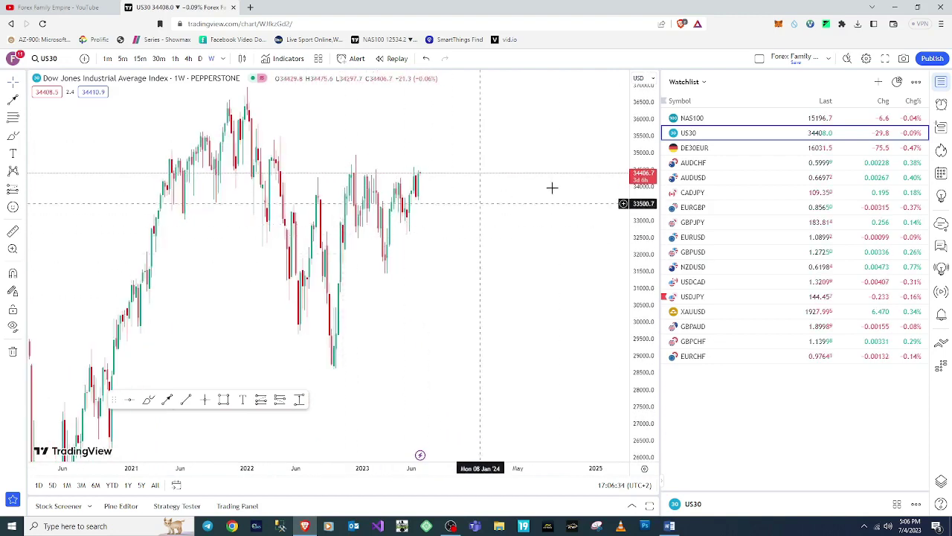
drag(644, 160, 644, 186)
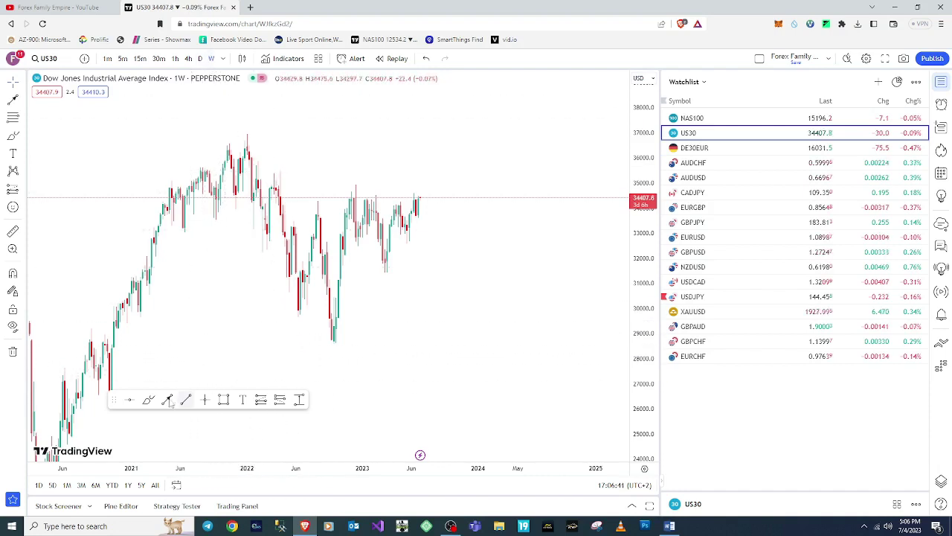
Draw horizontal lines at the January 2022 high, about 36,908, and at the October 2022 low, about 28,584
click(278, 135)
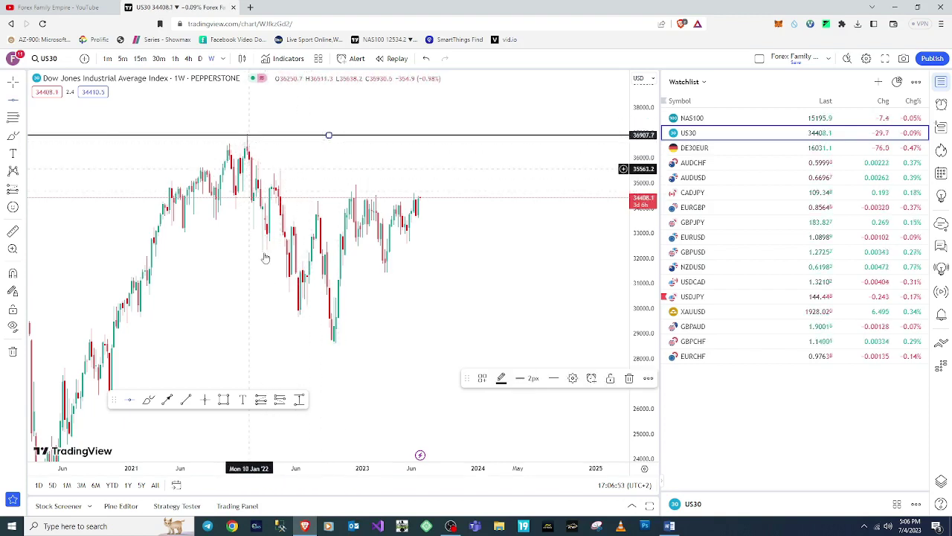
click(128, 400)
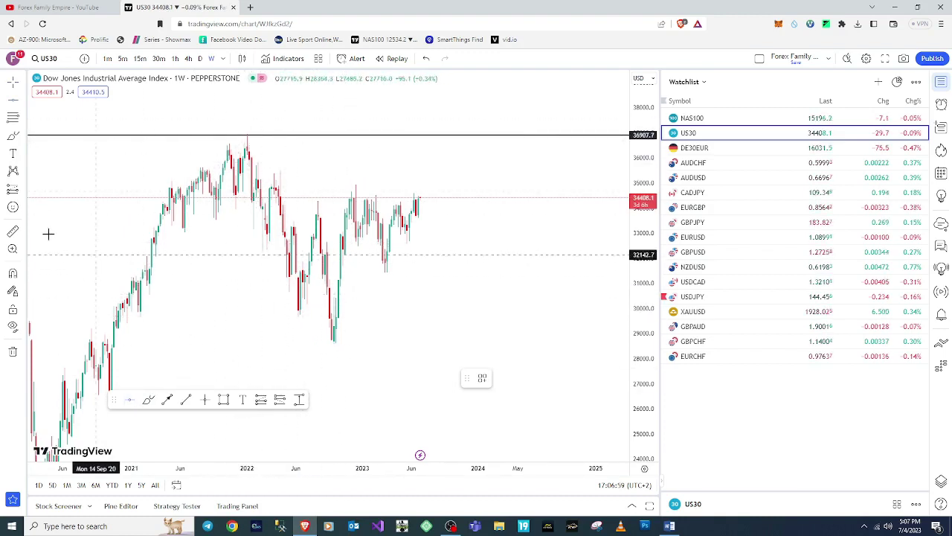
click(329, 344)
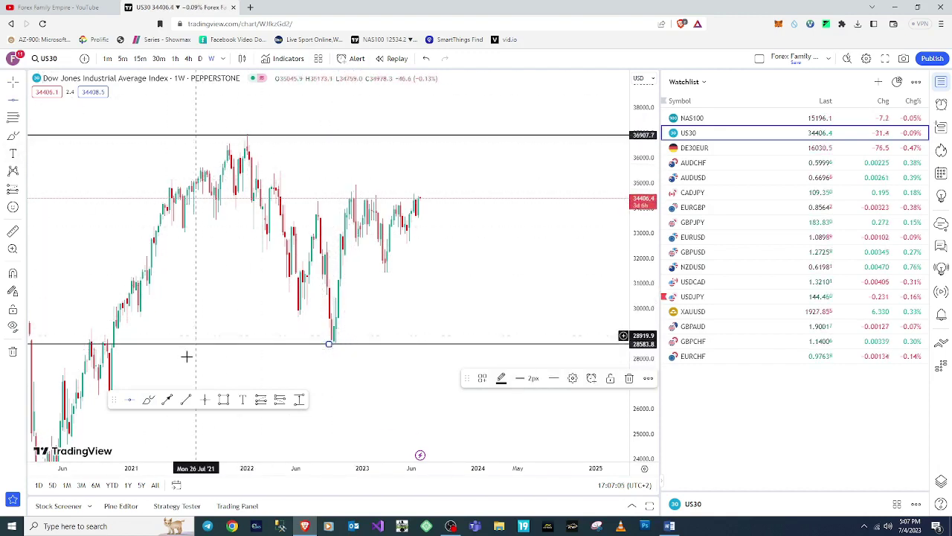
click(274, 367)
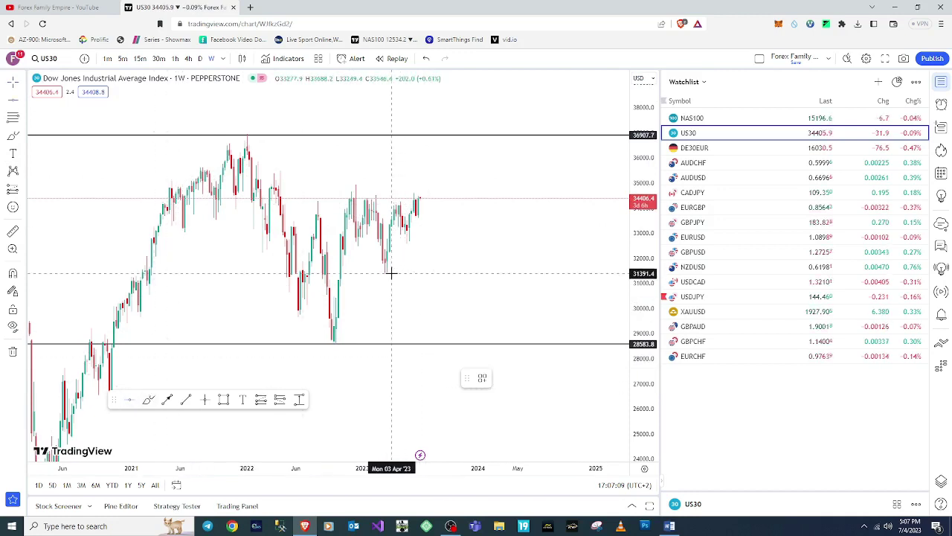
Add horizontal lines at the March 2023 low, about 31,431, the mid-2023 highs, about 34,515, and the December 2022 high, about 34,911
key(alt+h)
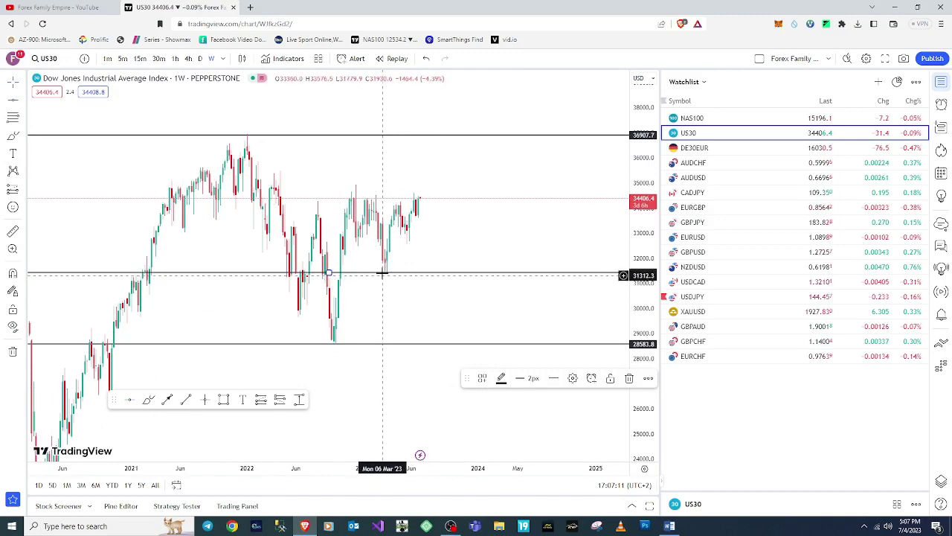
click(14, 106)
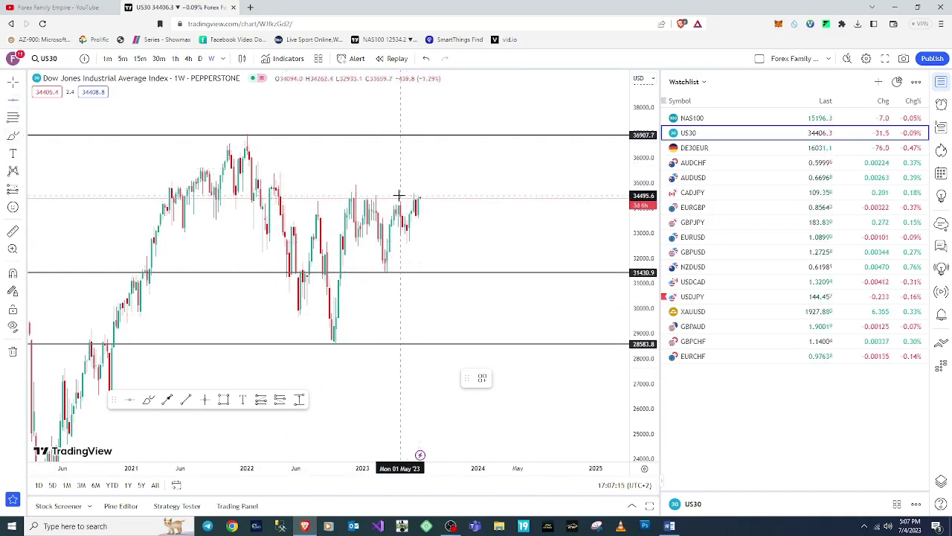
key(alt+h)
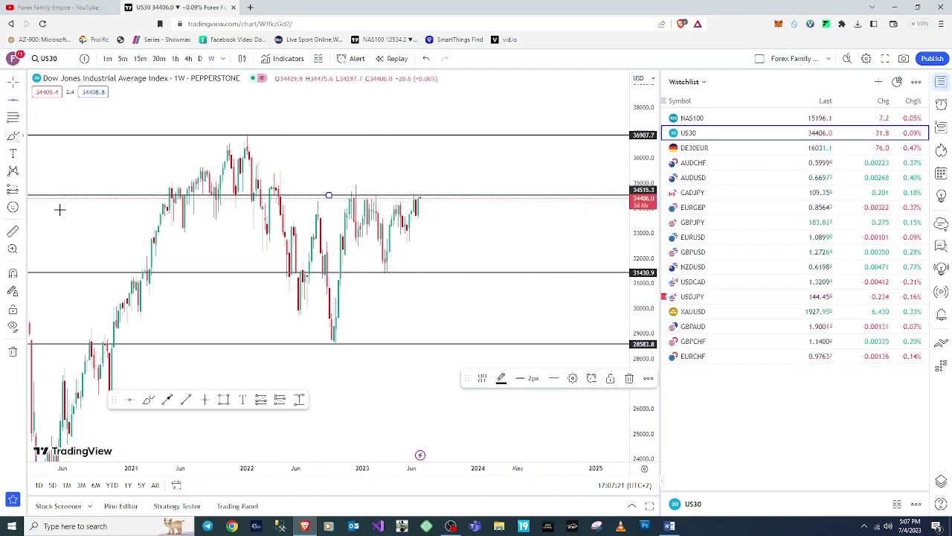
click(131, 400)
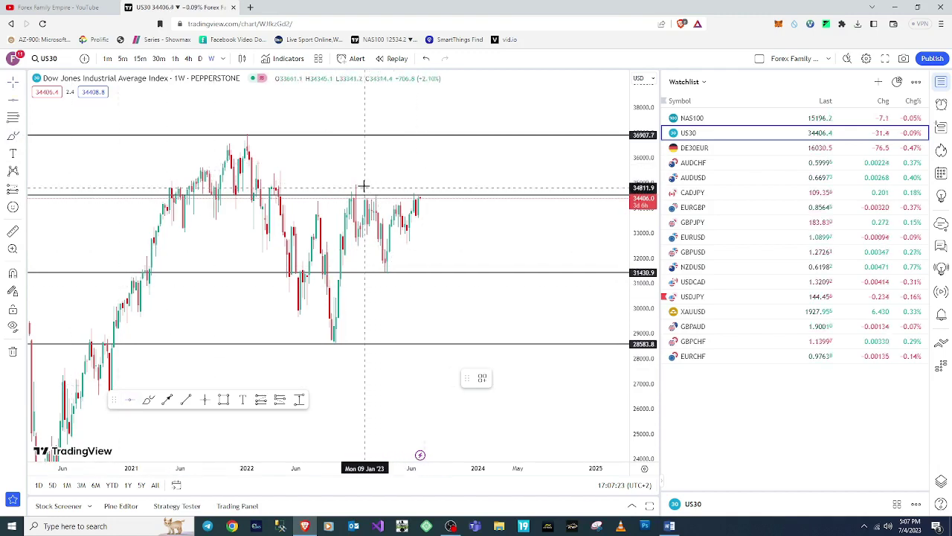
click(364, 185)
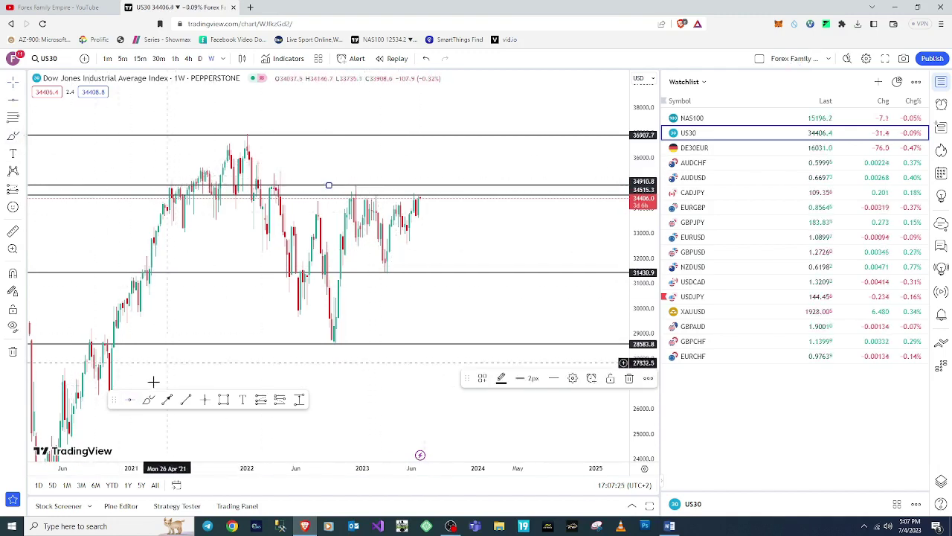
key(Escape)
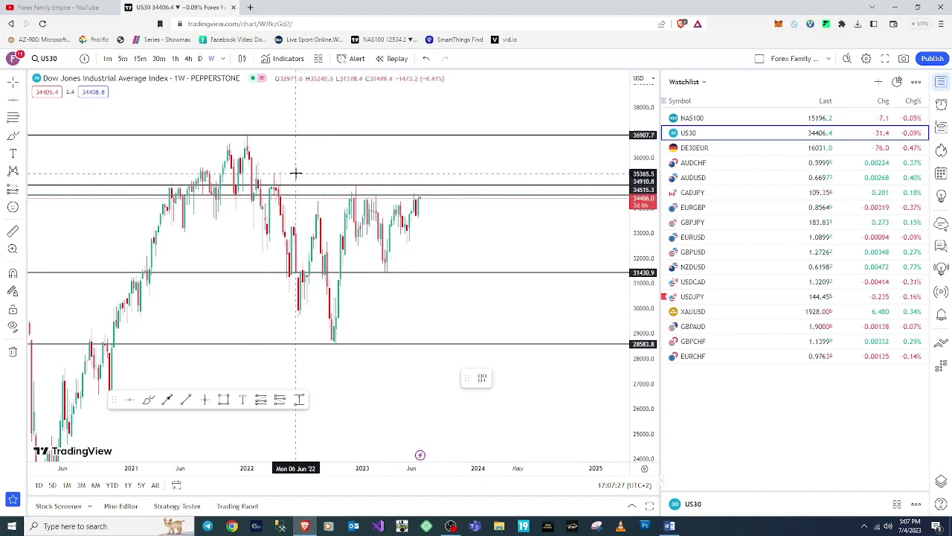
Place horizontal lines at the spring 2022 high, about 35,464, and near the early 2022 lows, about 32,242
click(291, 172)
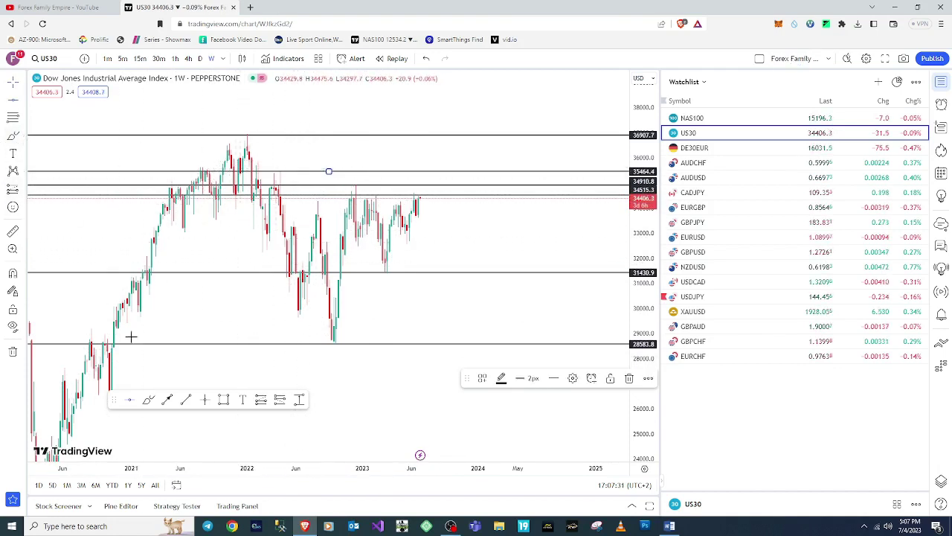
click(129, 400)
click(287, 252)
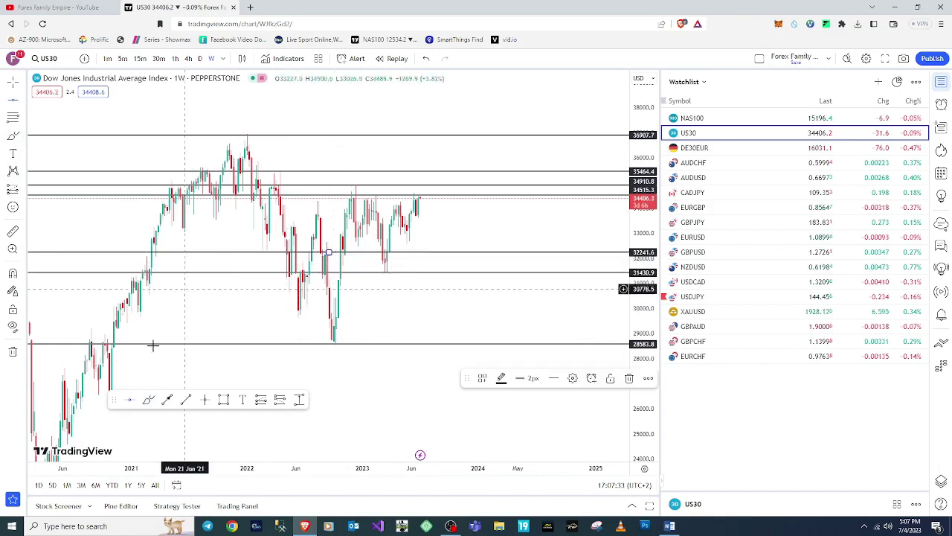
key(Escape)
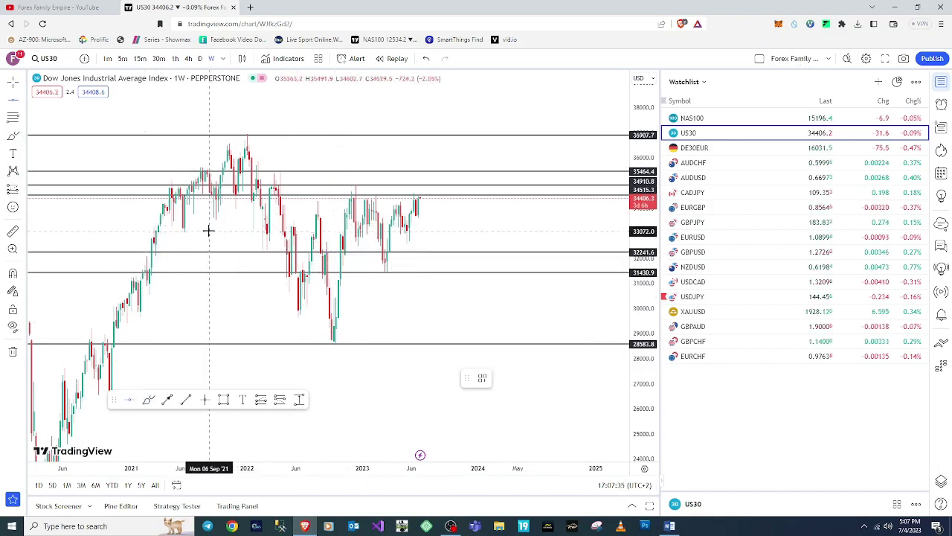
Mark two intermediate levels below the current weekly candle with horizontal lines at about 33,092 and 33,645
click(328, 231)
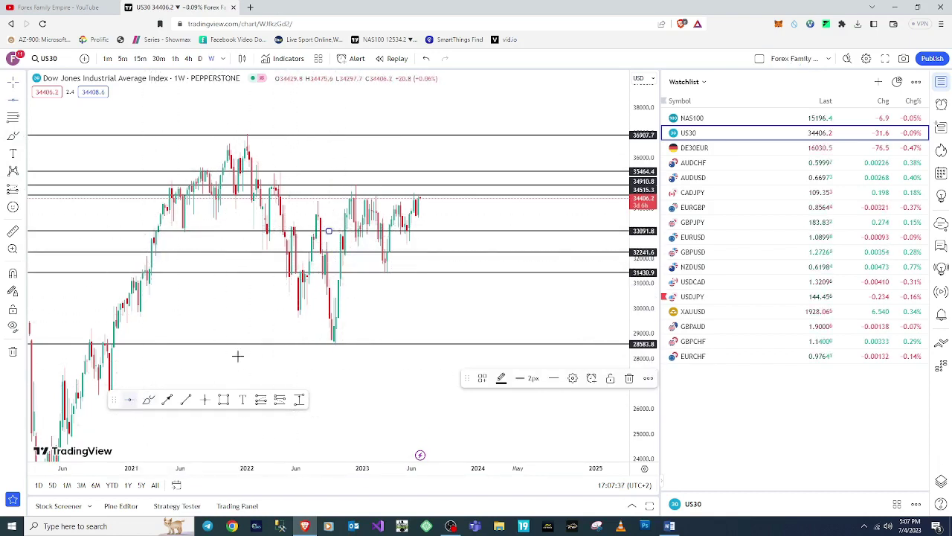
key(Escape)
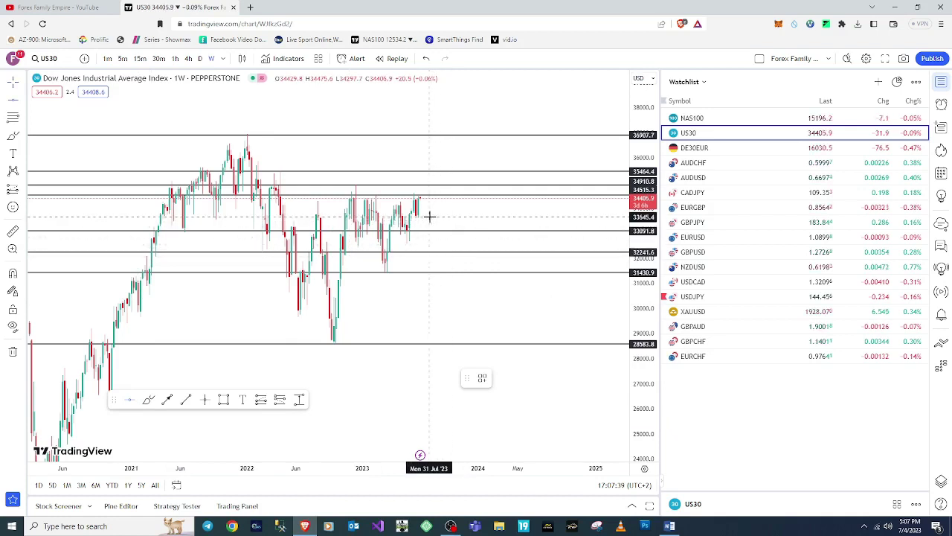
click(429, 217)
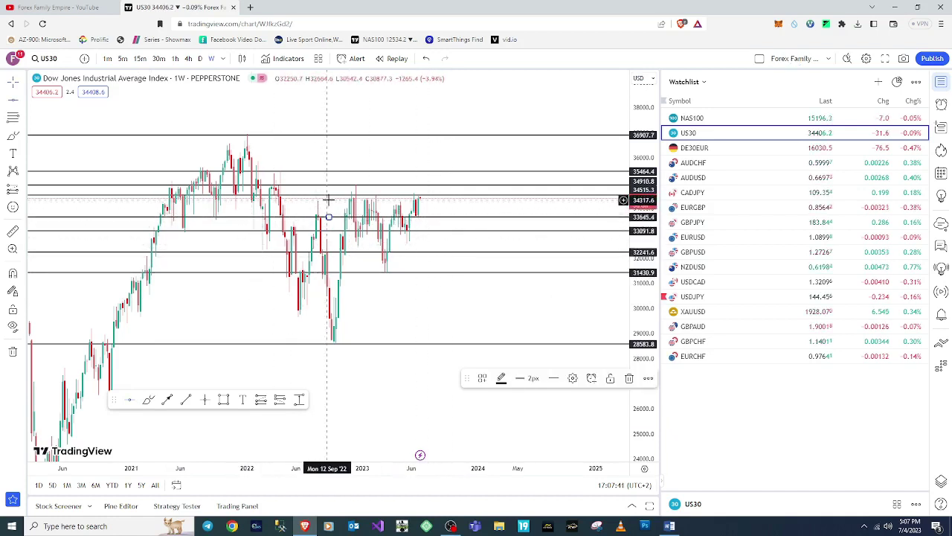
key(Escape)
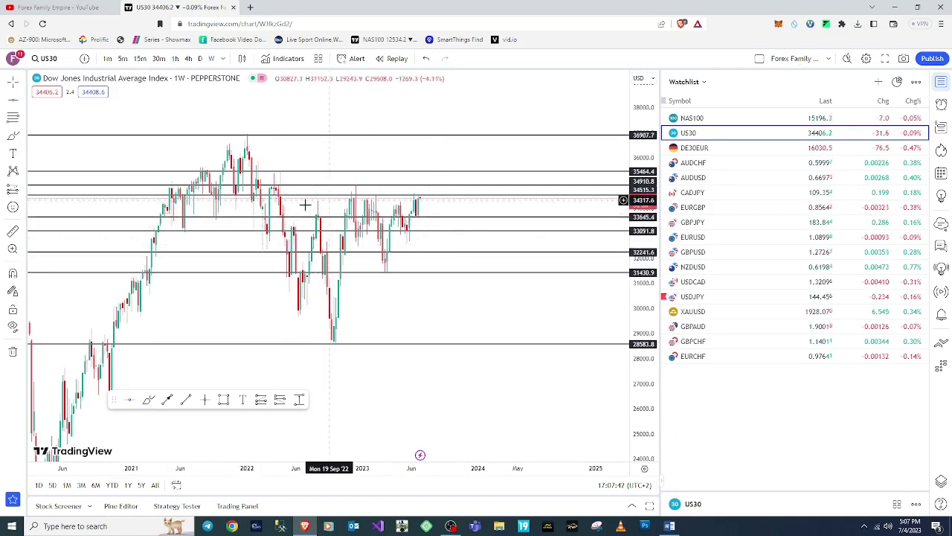
Draw horizontal lines at the August 2022 high, about 34,298, the June 2022 low, about 29,691, and the level of about 30,680
click(128, 402)
click(330, 200)
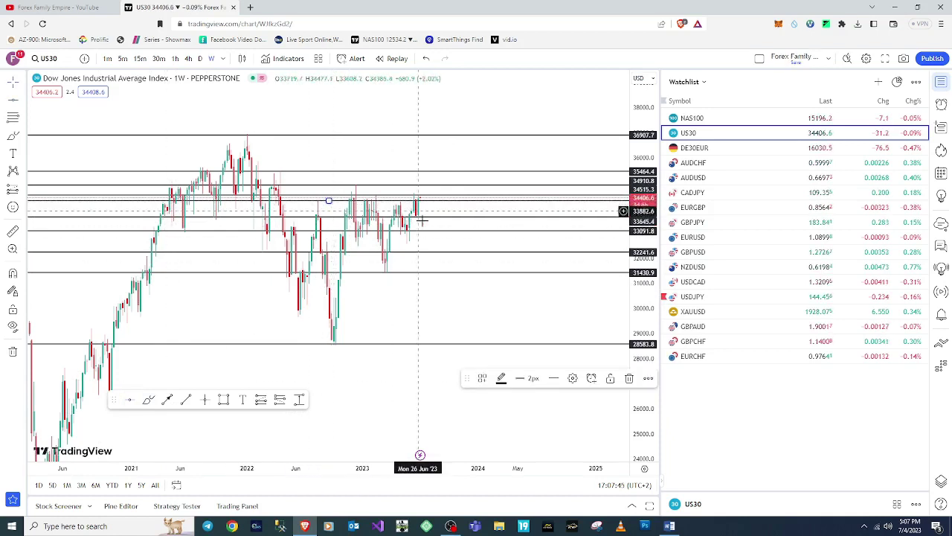
click(15, 103)
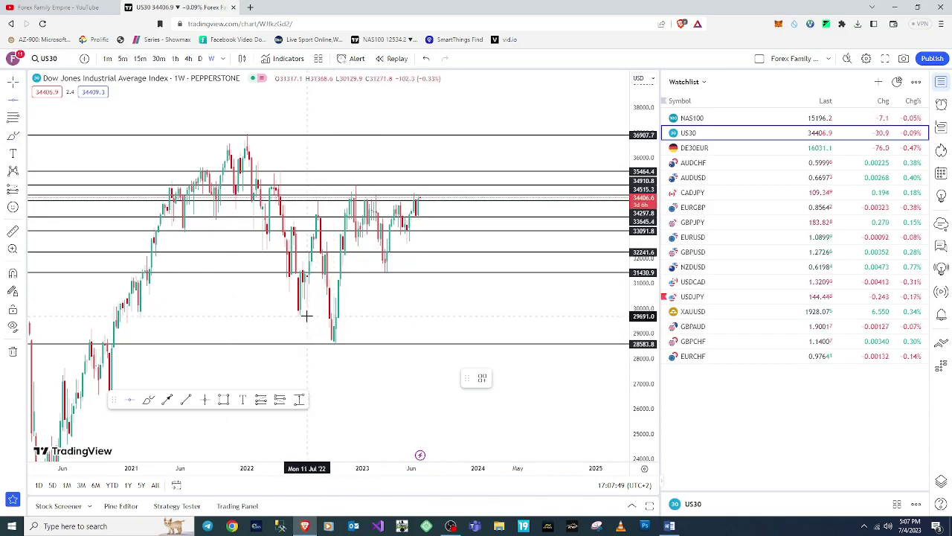
click(328, 316)
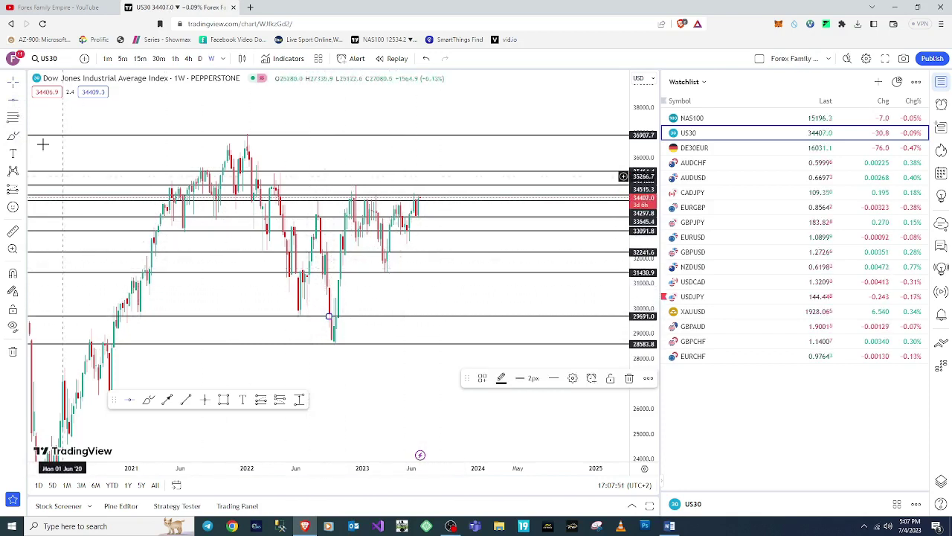
key(Escape)
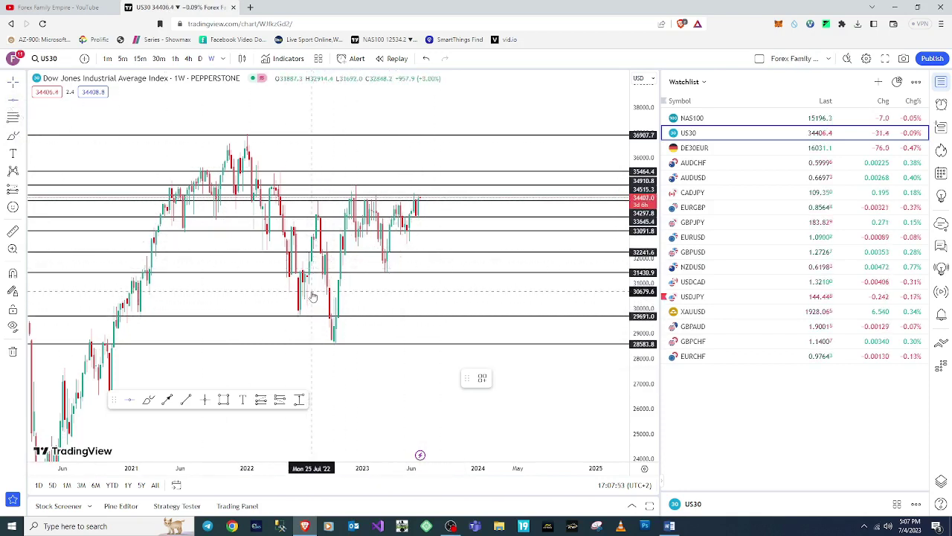
click(328, 291)
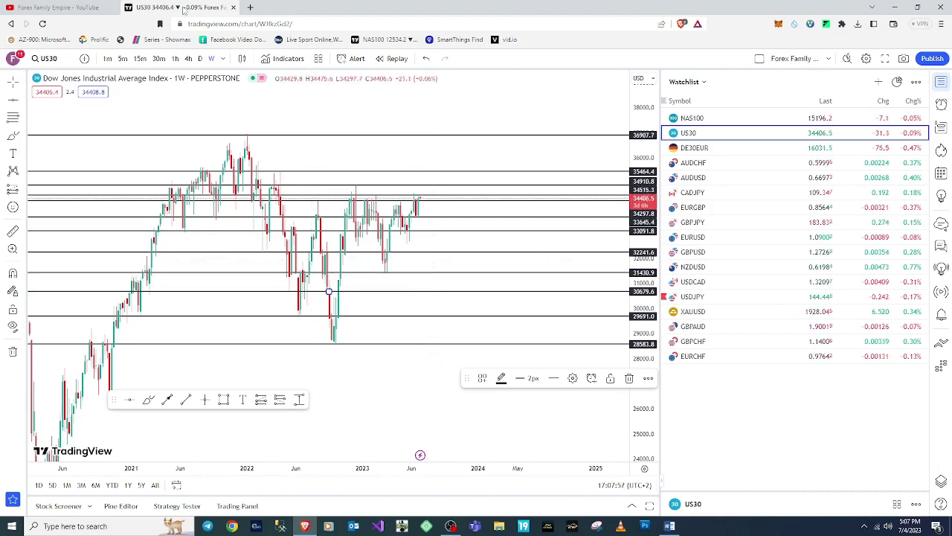
Switch the US30 chart to the daily timeframe, with the recent candles and the drawn levels spread out for analysis
click(200, 60)
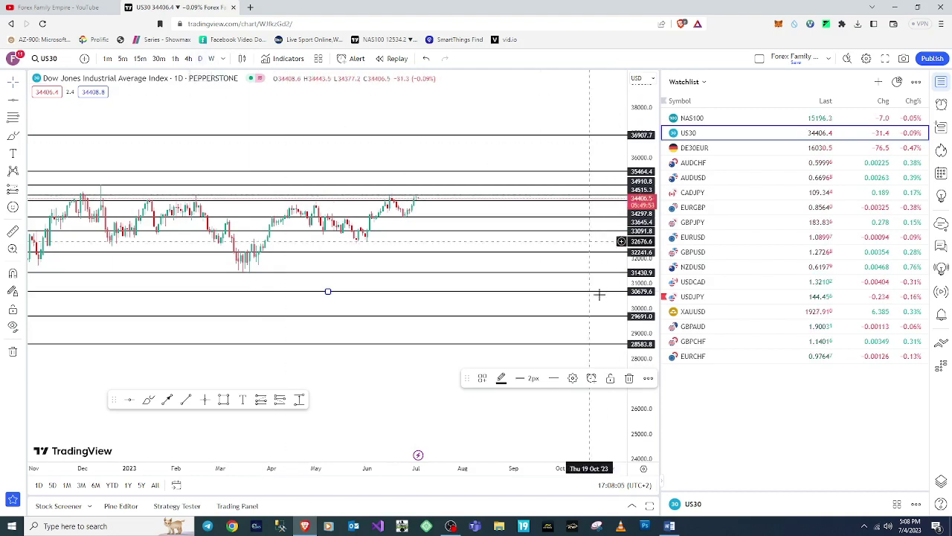
drag(644, 355, 642, 207)
drag(484, 223, 363, 257)
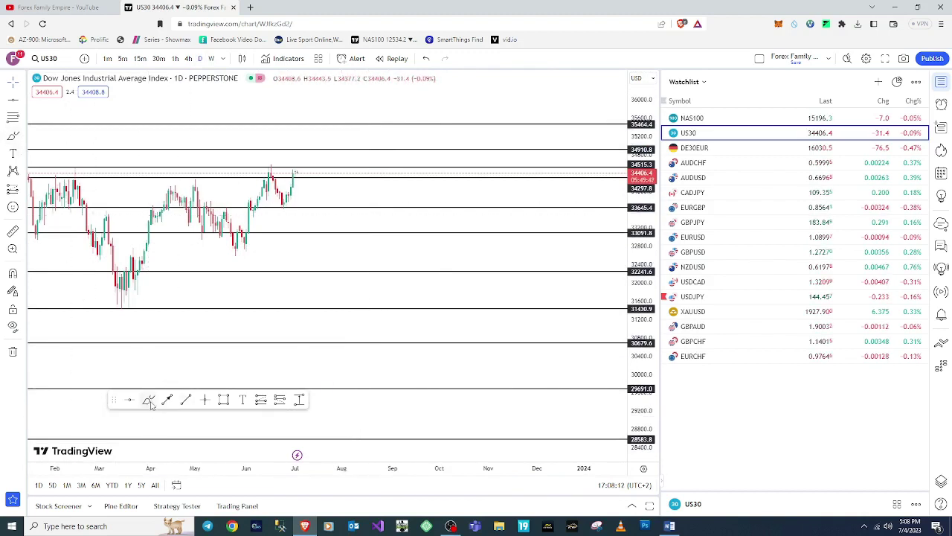
Draw an ascending trendline from the March 2023 low, about 31,410, along the late-May low to about 34,900 in mid-October 2023
click(121, 308)
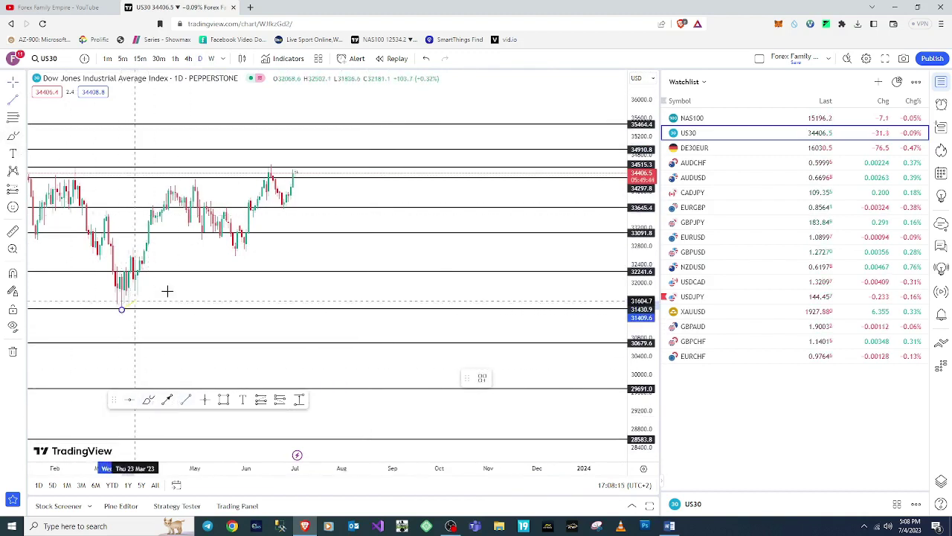
click(465, 150)
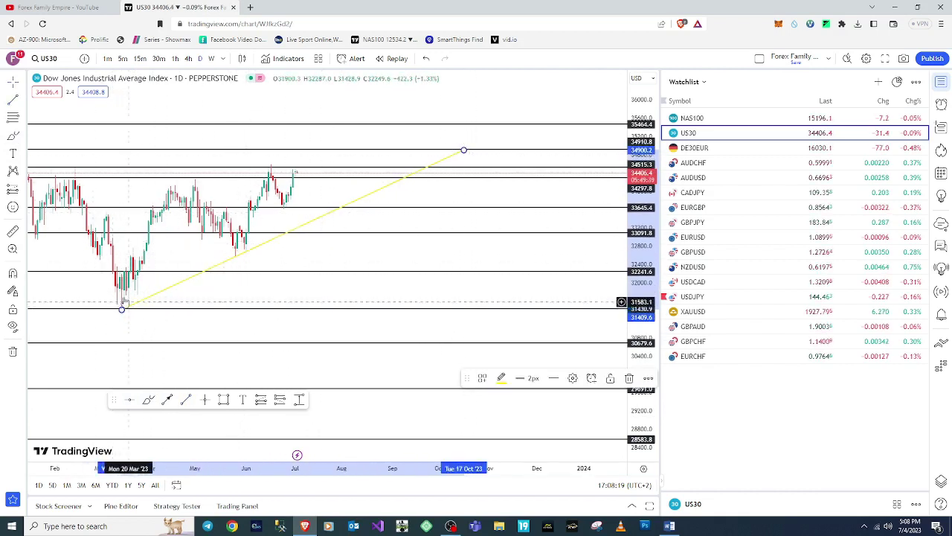
Circle the two lows on the ascending trendline and its crossing with the 33,645 level using the brush, and undo the circles
click(148, 399)
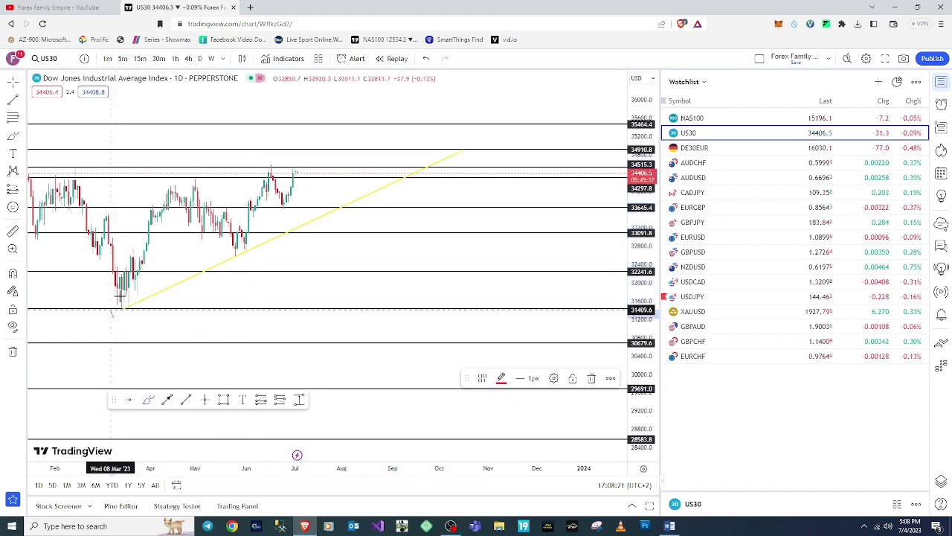
mouse_move(223, 258)
mouse_down()
mouse_move(255, 261)
mouse_move(221, 264)
mouse_up()
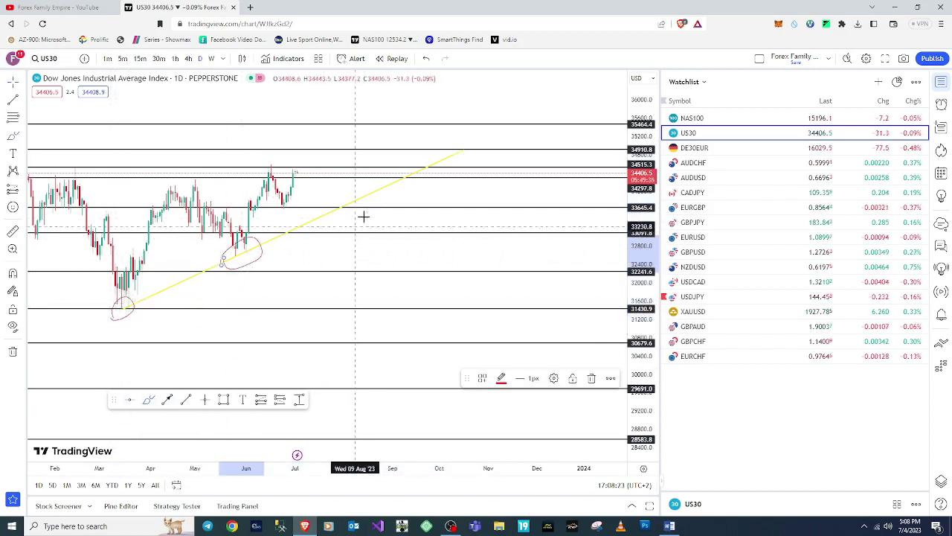
mouse_move(328, 215)
mouse_down()
mouse_move(346, 204)
mouse_move(329, 211)
mouse_up()
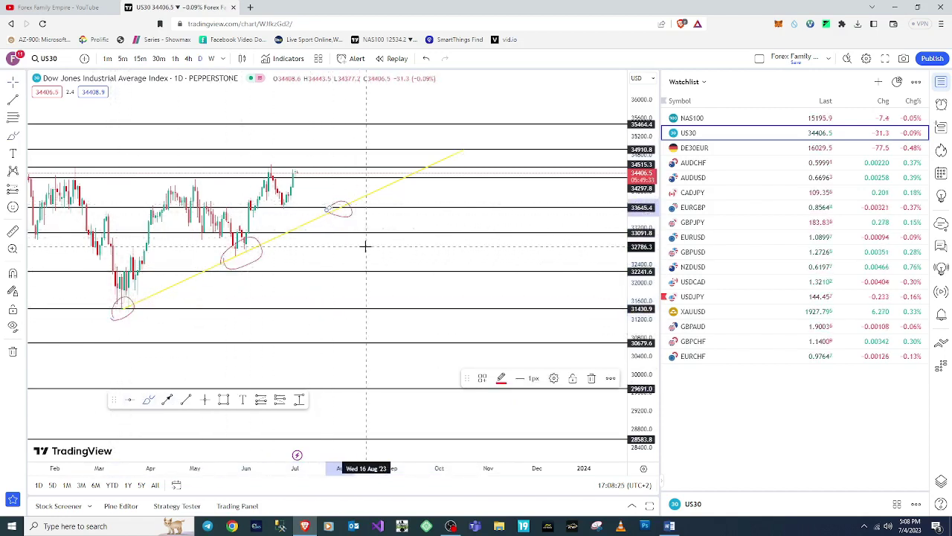
key(ctrl+z)
key(ctrl+z)
key(ctrl+z)
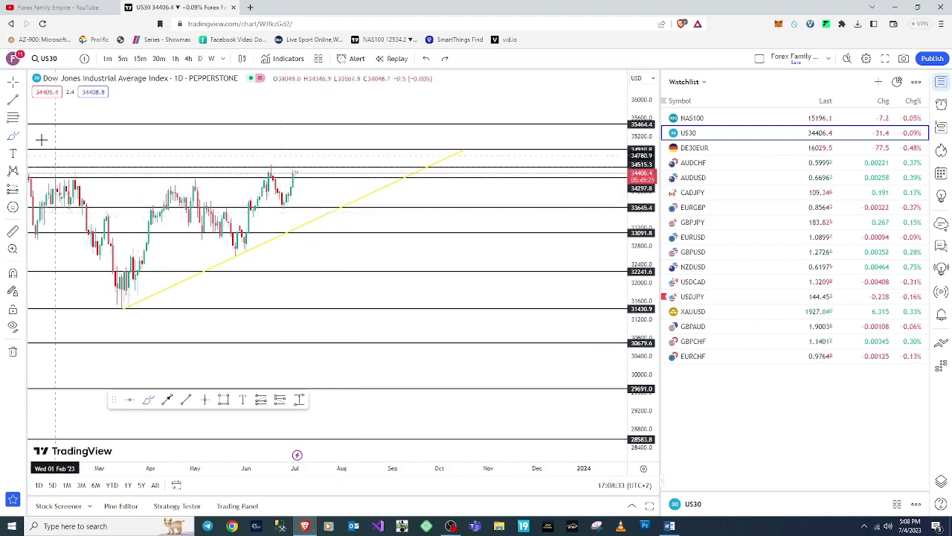
Draw an upper trendline over the spring highs from about 33,339 in mid-February 2023 to about 36,060 in late September 2023
key(alt+t)
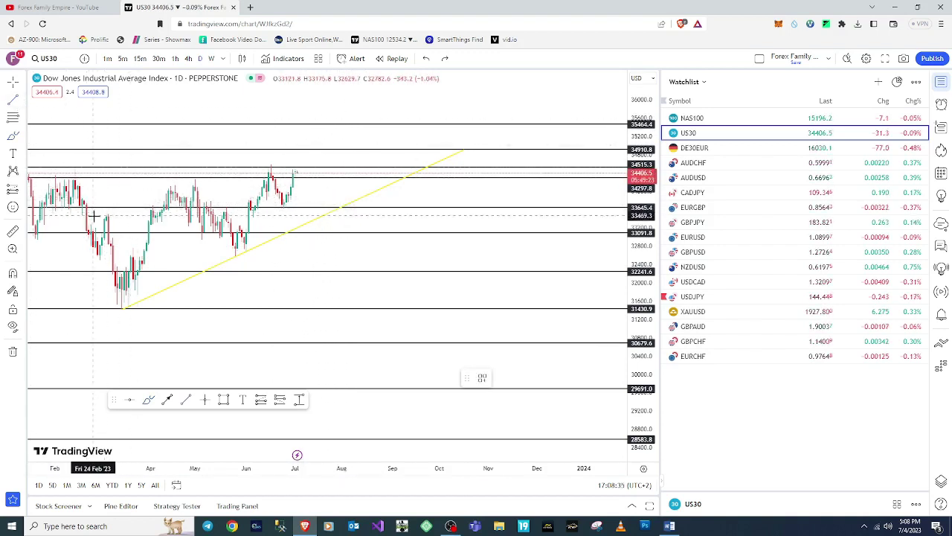
click(82, 212)
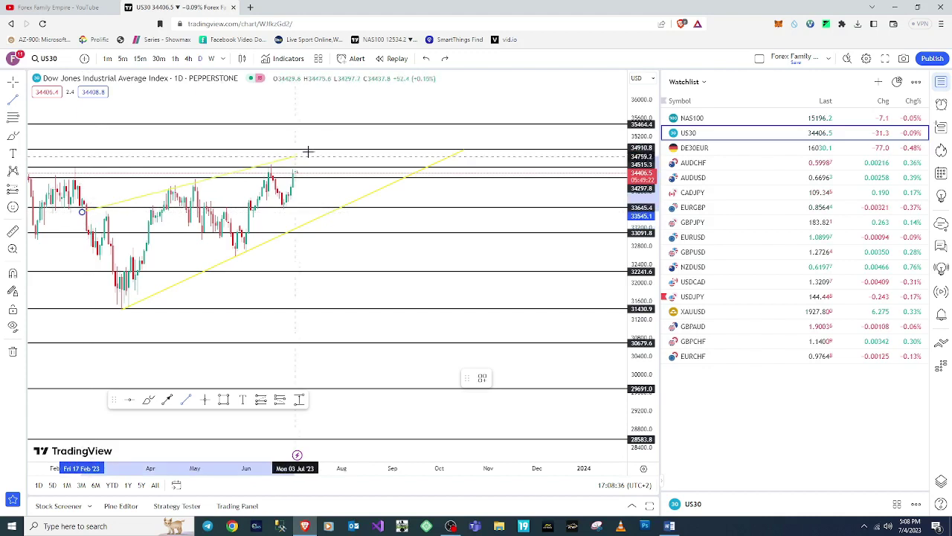
click(424, 113)
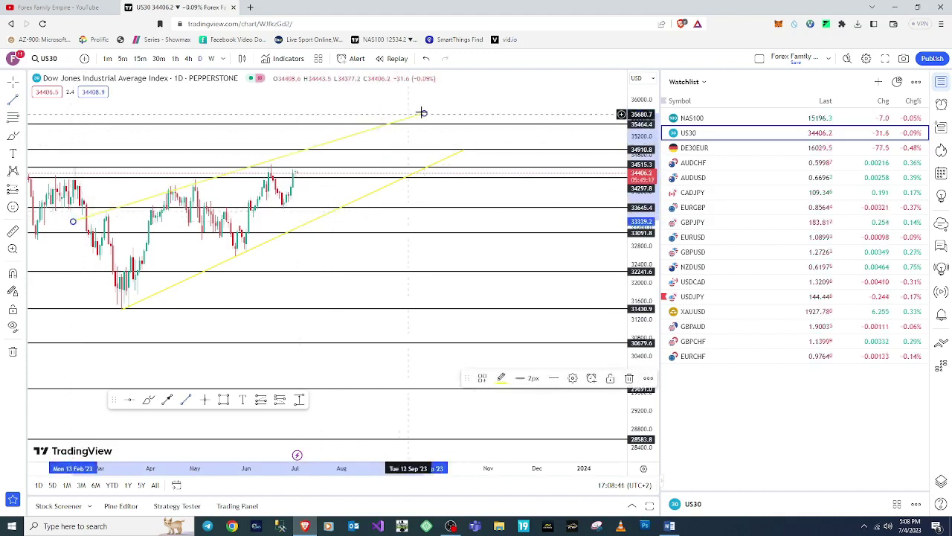
drag(422, 111, 430, 98)
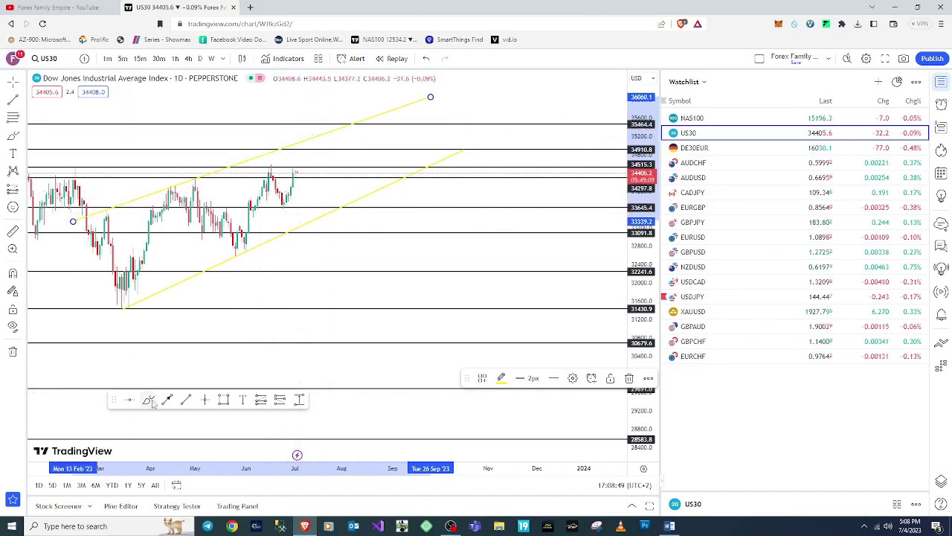
Circle the highs and projected touch points along the upper trendline with the brush, and undo the circles
click(113, 229)
mouse_move(110, 206)
mouse_down()
mouse_move(117, 211)
mouse_move(110, 206)
mouse_up()
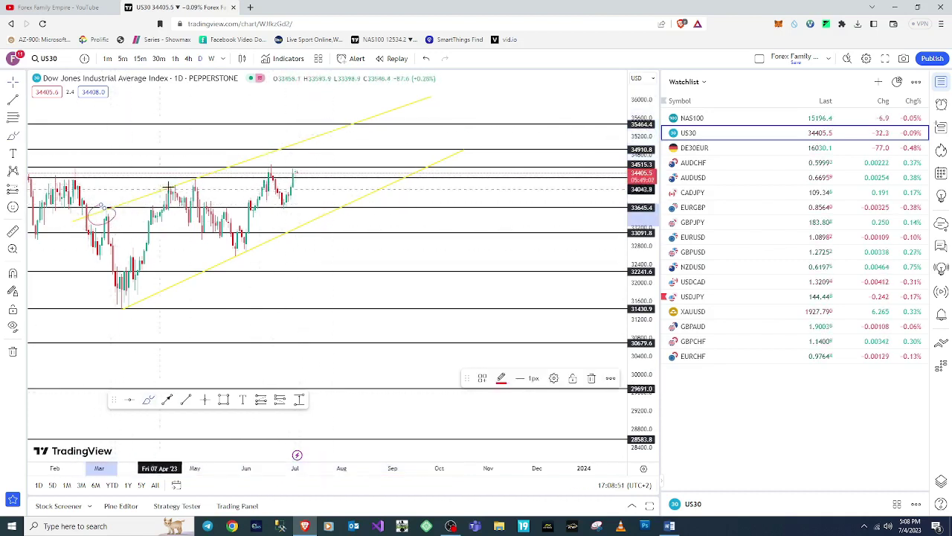
mouse_move(176, 177)
mouse_down()
mouse_move(162, 179)
mouse_move(181, 179)
mouse_up()
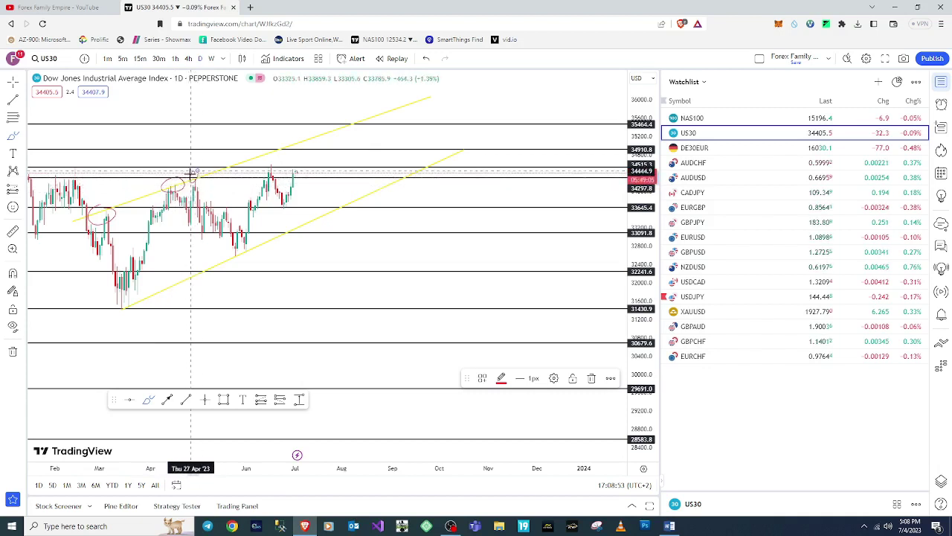
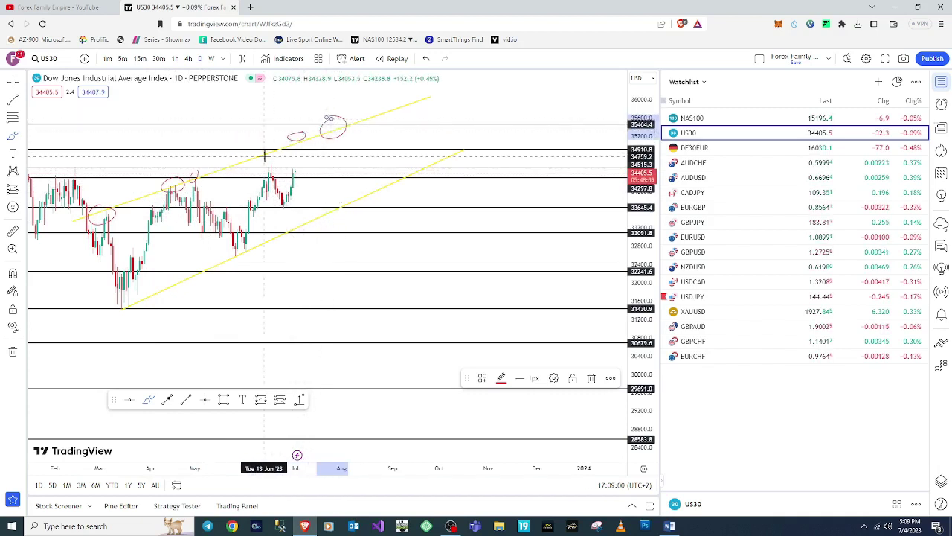
key(ctrl+z)
key(ctrl+z)
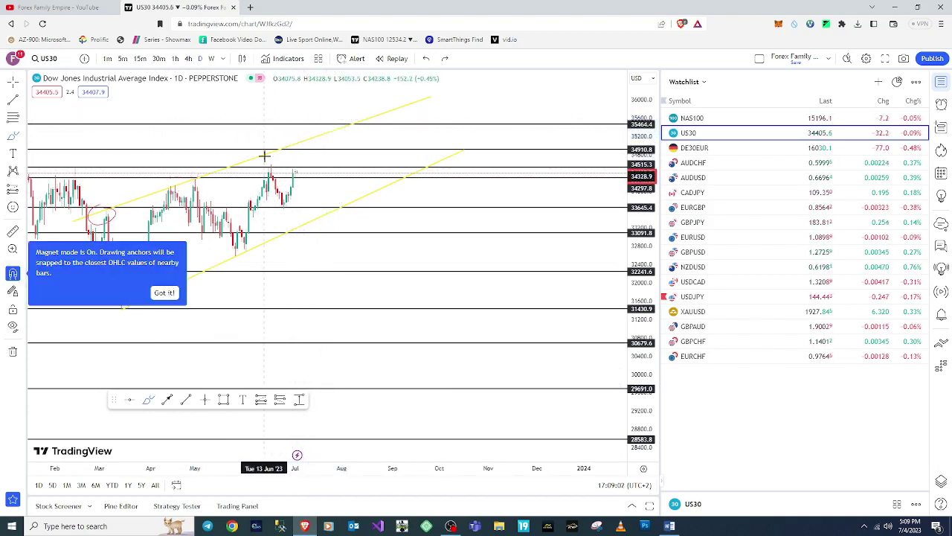
key(ctrl+z)
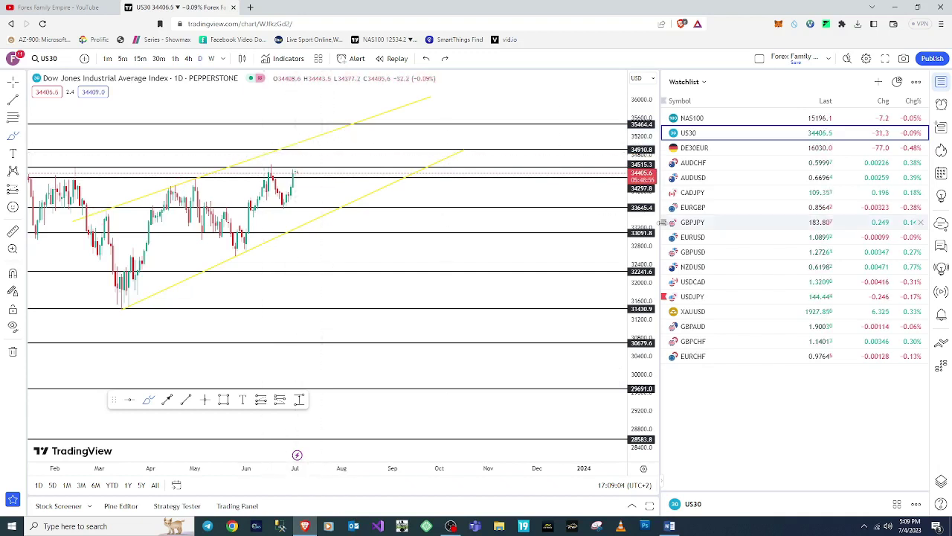
Sketch an arrow from about 34,538 beside the current price down to the lower trendline at about 33,464, and remove it
drag(645, 289, 646, 270)
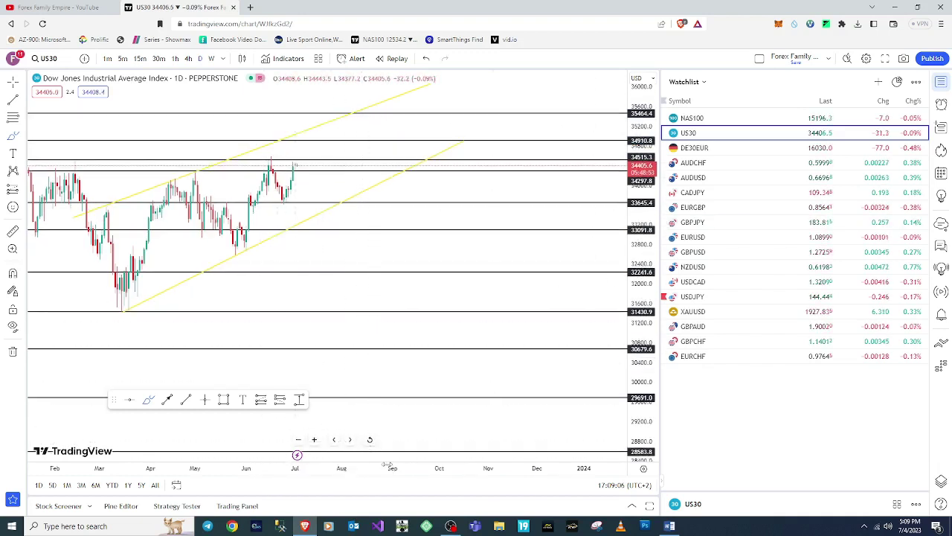
drag(387, 466, 334, 466)
drag(272, 467, 309, 466)
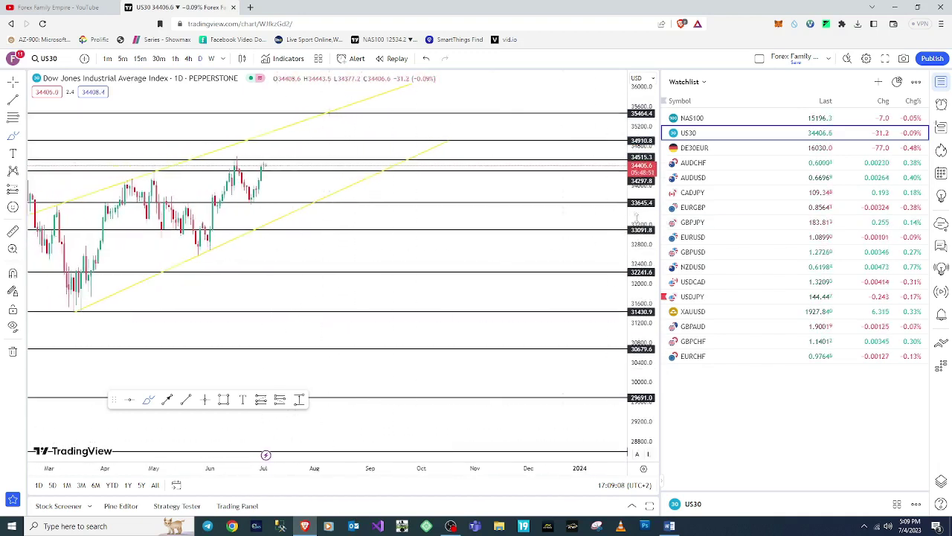
drag(638, 209, 638, 240)
drag(244, 469, 277, 471)
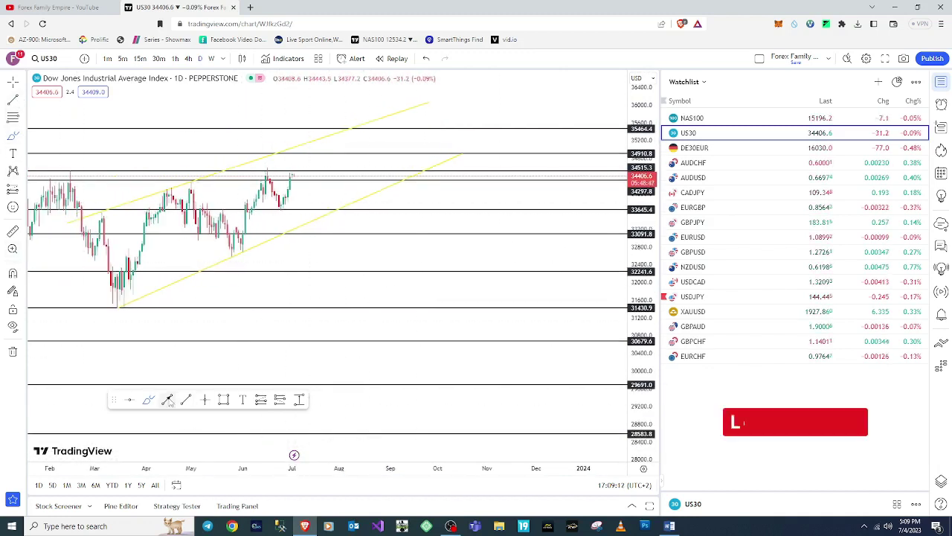
click(302, 171)
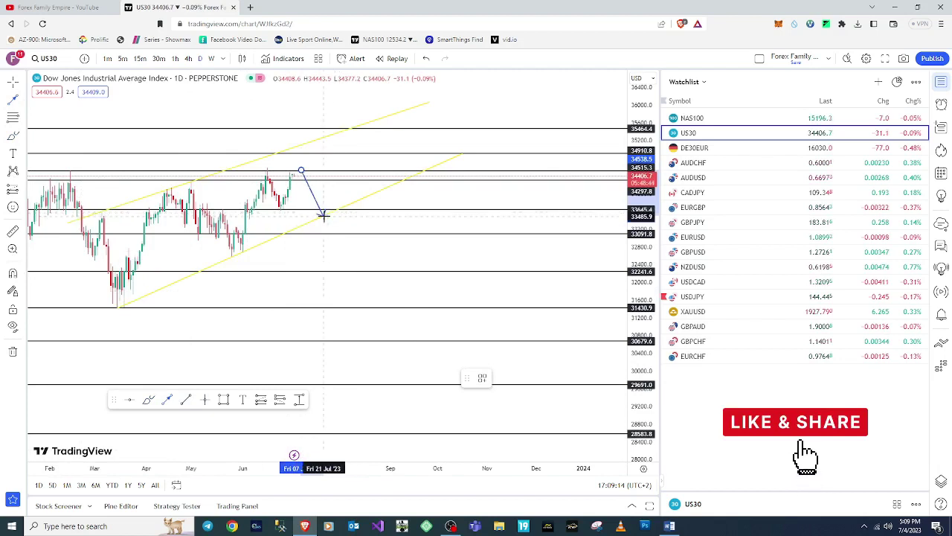
click(323, 216)
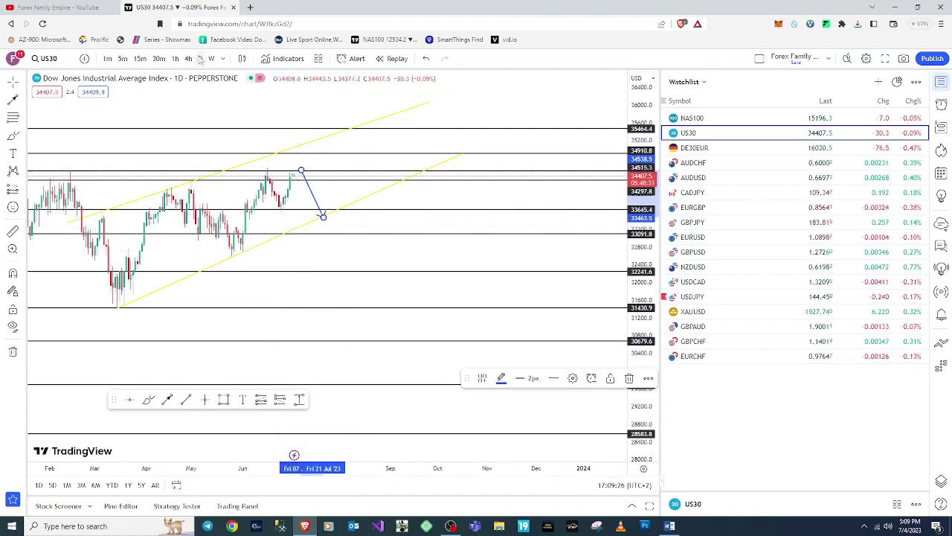
click(325, 191)
key(ctrl+z)
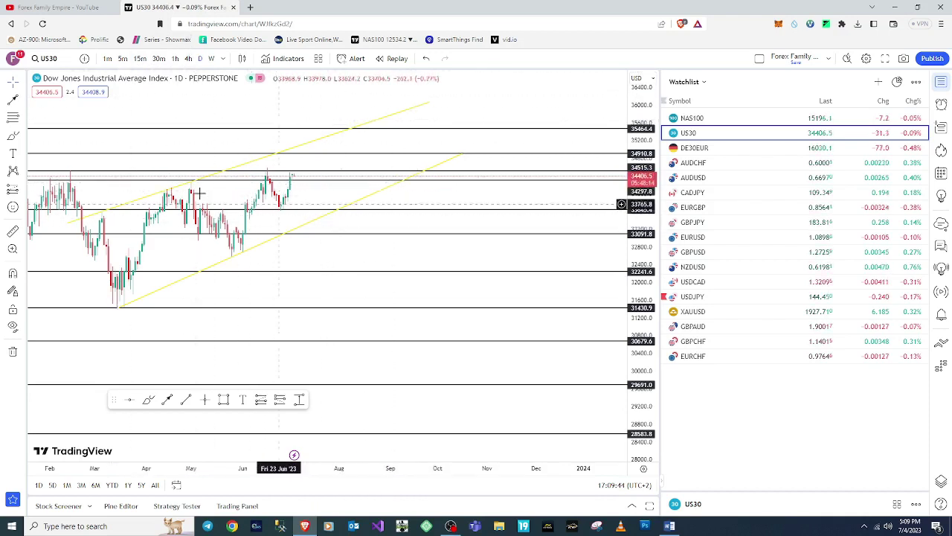
Switch the chart to the 4-hour timeframe and examine the recent price action against the horizontal levels and both trendlines
click(189, 59)
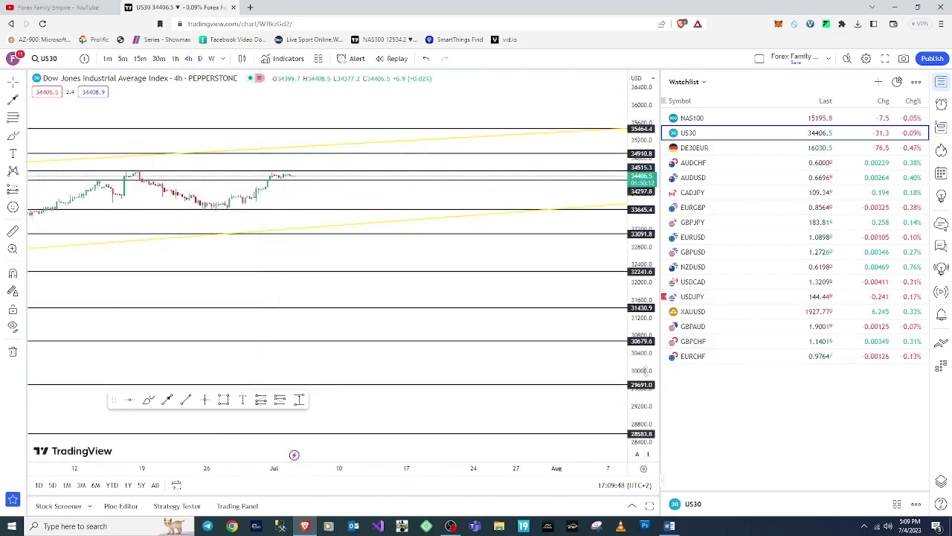
scroll(417, 245, up, 5)
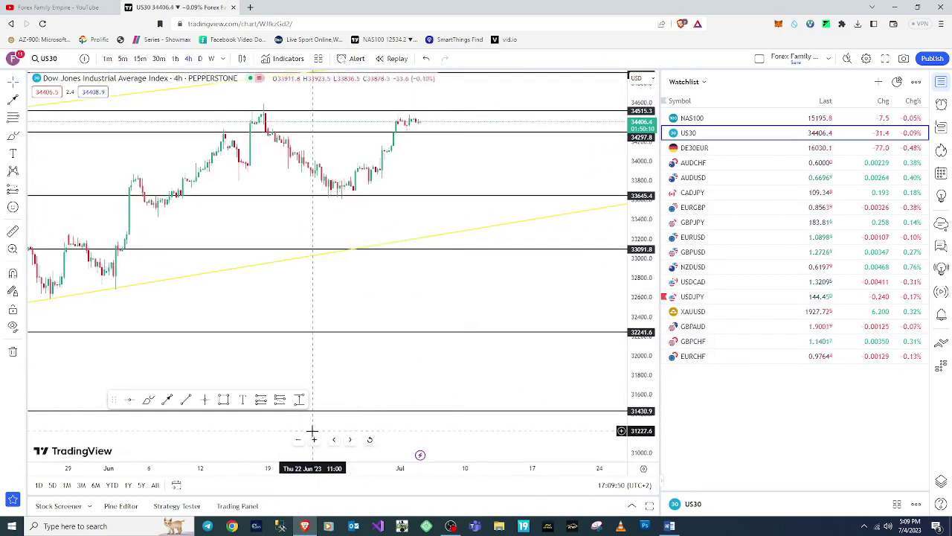
drag(344, 466, 396, 466)
drag(411, 214, 298, 209)
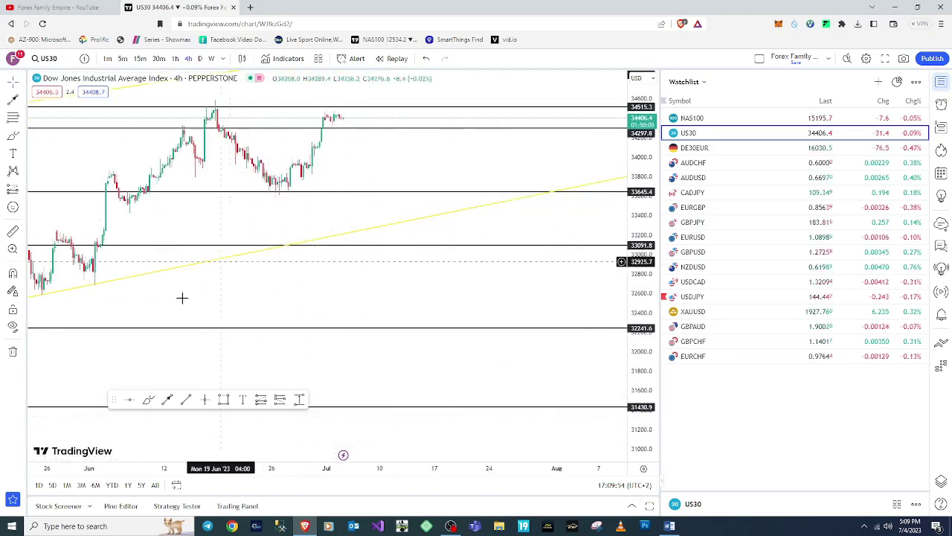
scroll(284, 471, down, 2)
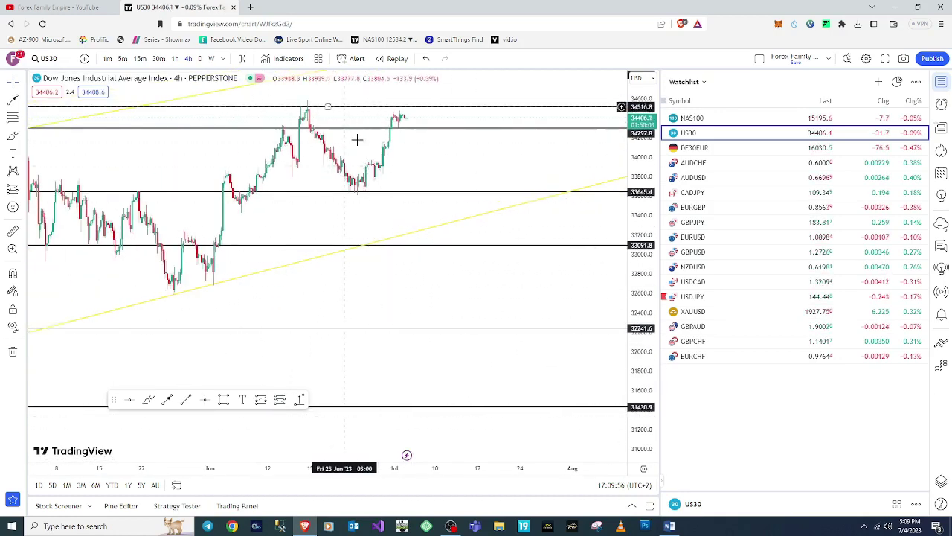
drag(642, 350, 641, 234)
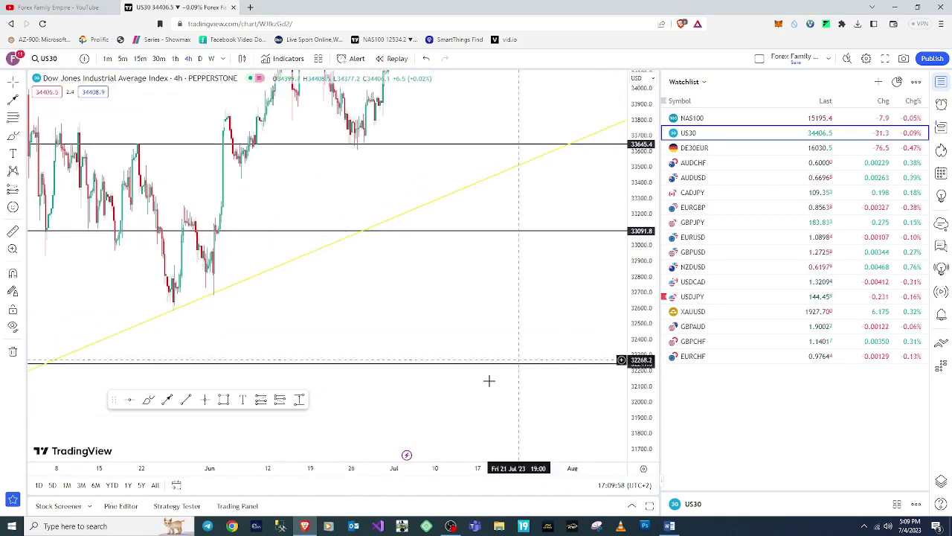
drag(477, 467, 353, 462)
drag(301, 179, 402, 424)
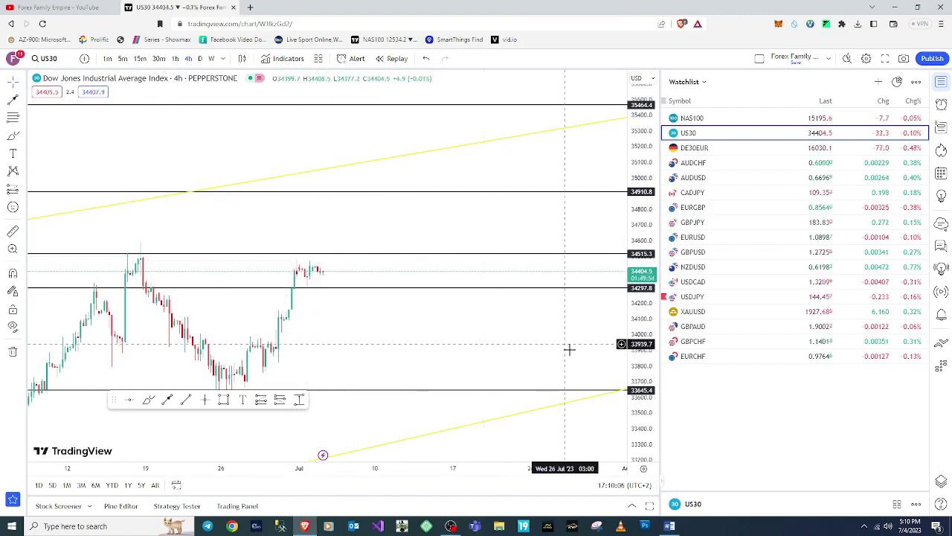
drag(644, 351, 643, 258)
drag(417, 340, 287, 275)
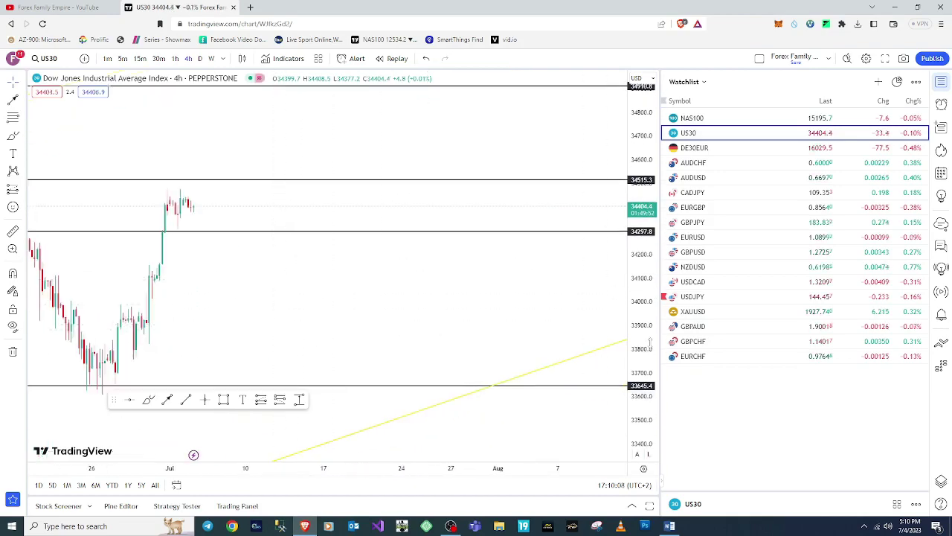
drag(497, 468, 307, 468)
drag(151, 332, 552, 321)
Switch the chart to the 1-hour timeframe and draw a horizontal line at about 34,476 across the recent double highs
drag(636, 286, 170, 294)
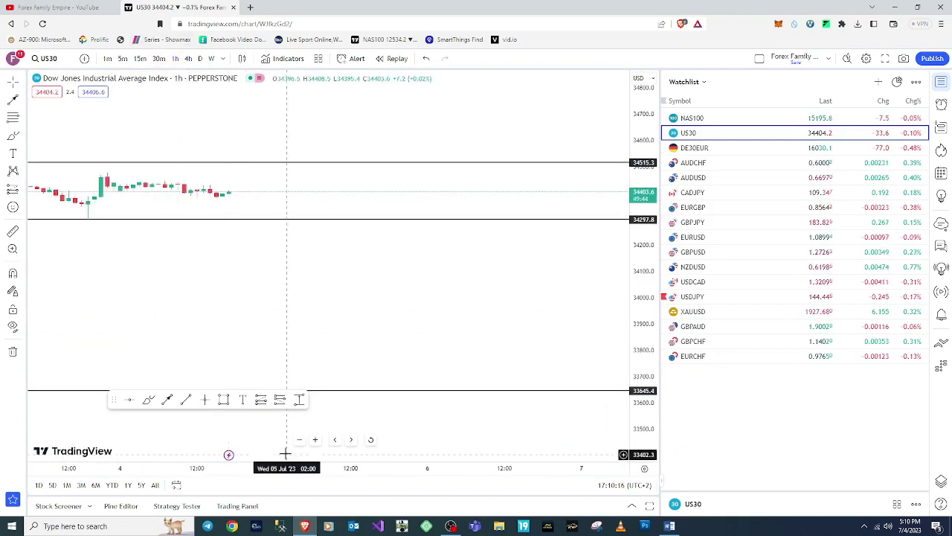
drag(293, 469, 488, 469)
drag(440, 313, 304, 319)
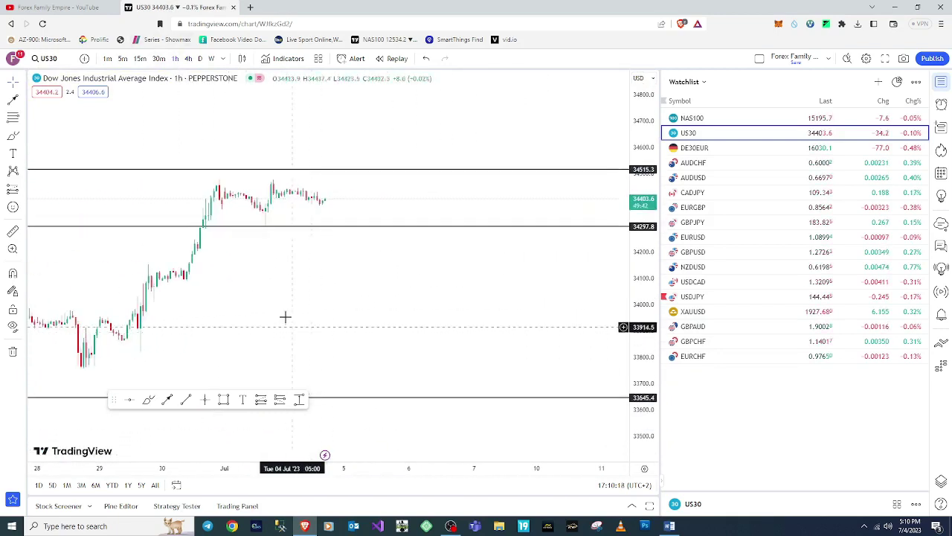
click(260, 168)
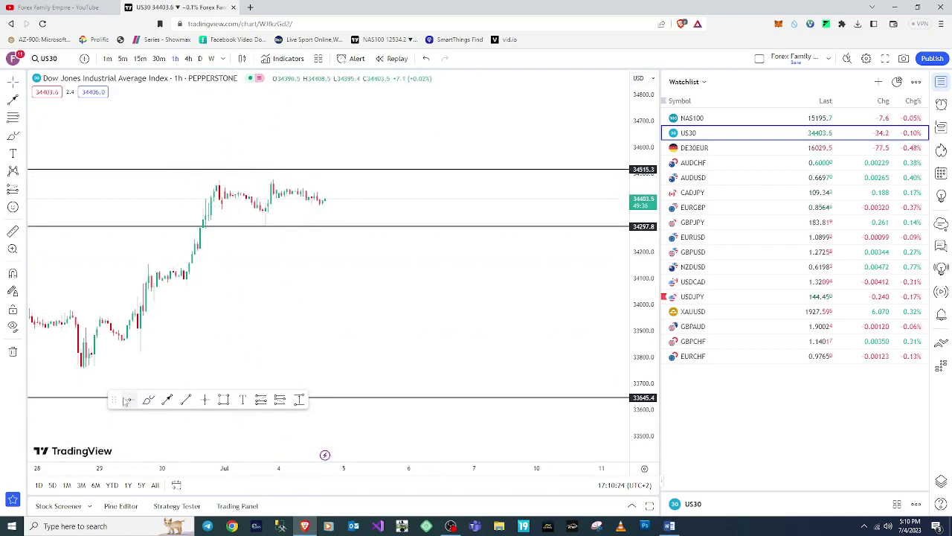
click(329, 179)
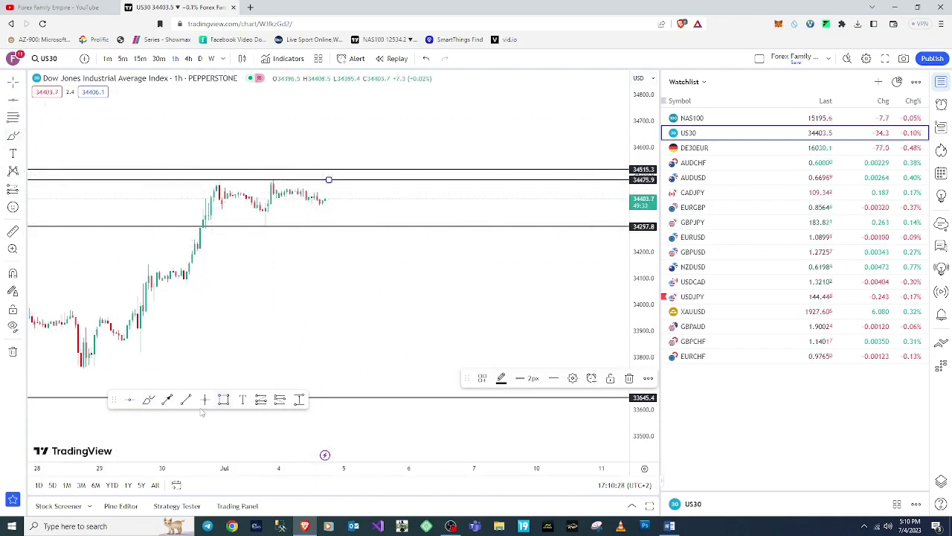
Draw a thin rectangle over the double-high level from about 34,484 to 34,467, spanning 30 June to 6 July 2023
key(alt+shift+r)
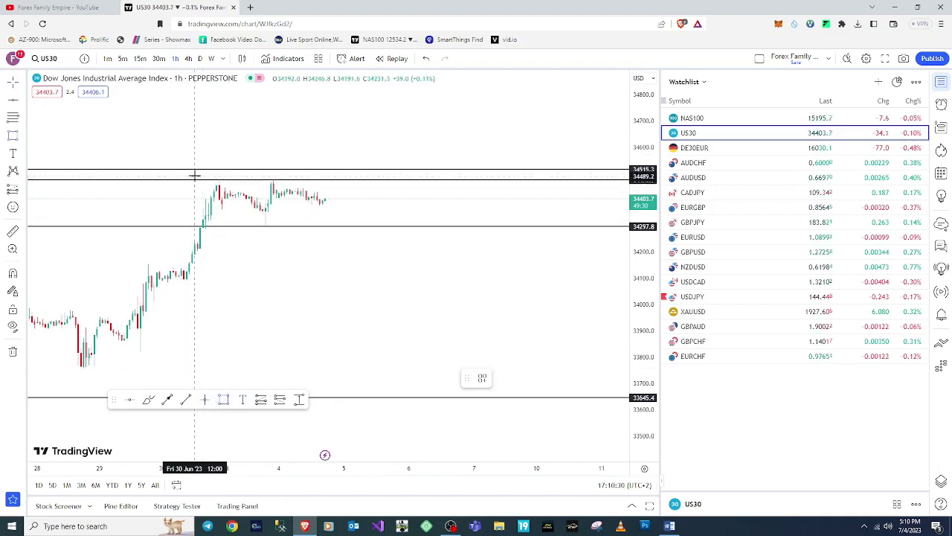
click(194, 178)
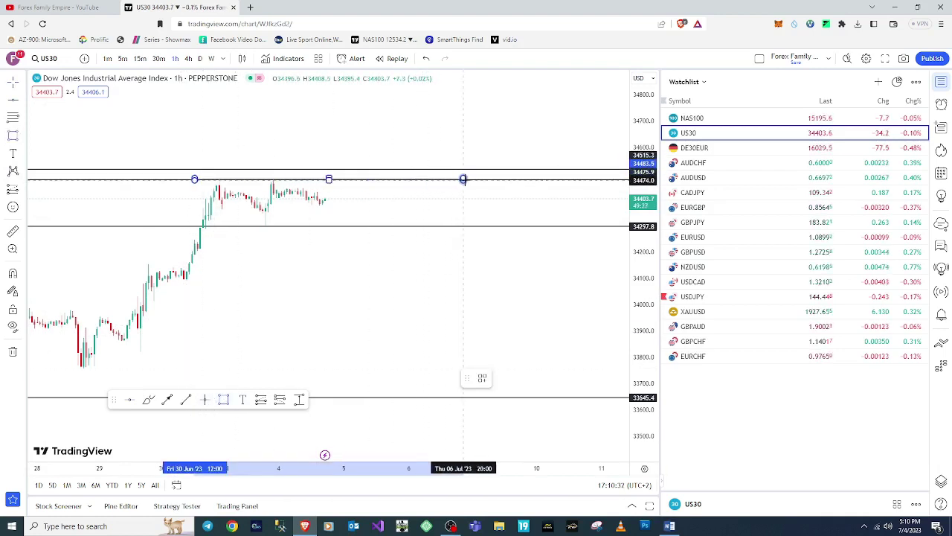
click(472, 180)
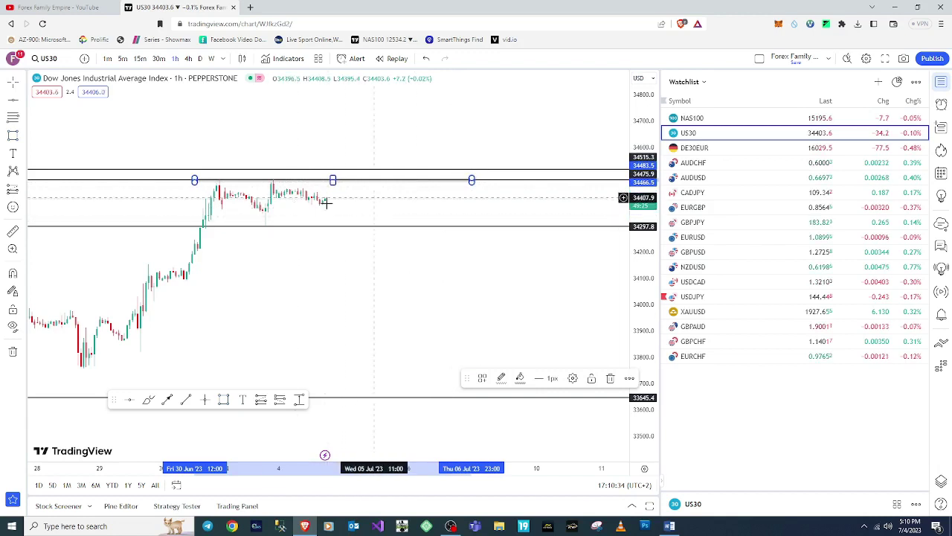
Draw a thin rectangle over the 34,297.8 support line, starting at about 34,308 and spanning 30 June to about 7 July 2023
click(13, 137)
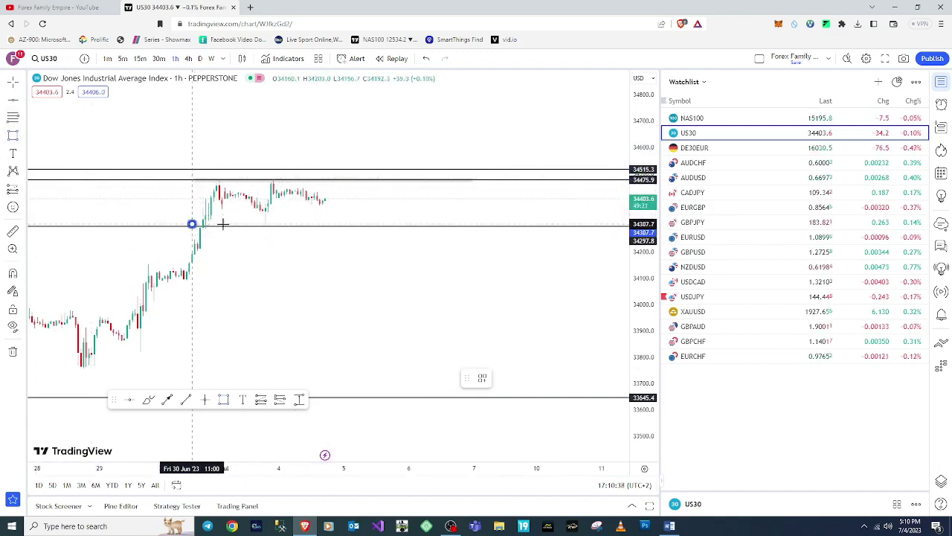
click(192, 224)
click(472, 226)
click(524, 308)
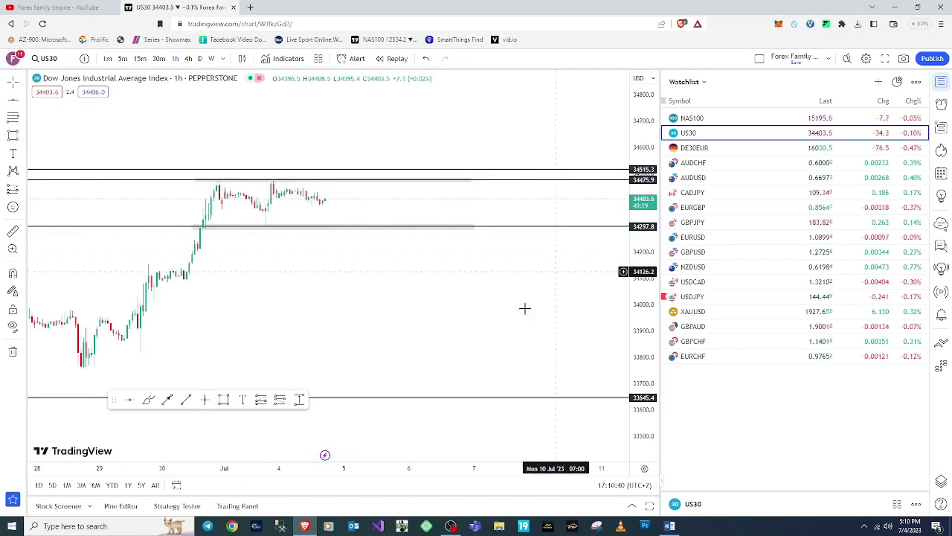
Brush circles around the two highs and the next possible touch at the upper zone, and handwrite "sell" above it
scroll(476, 442, up, 2)
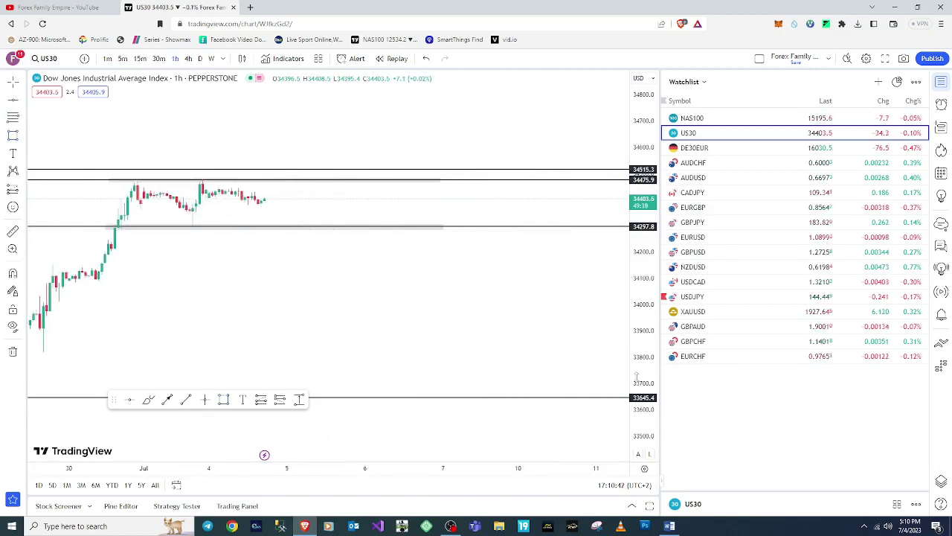
drag(636, 377, 633, 182)
drag(301, 256, 292, 357)
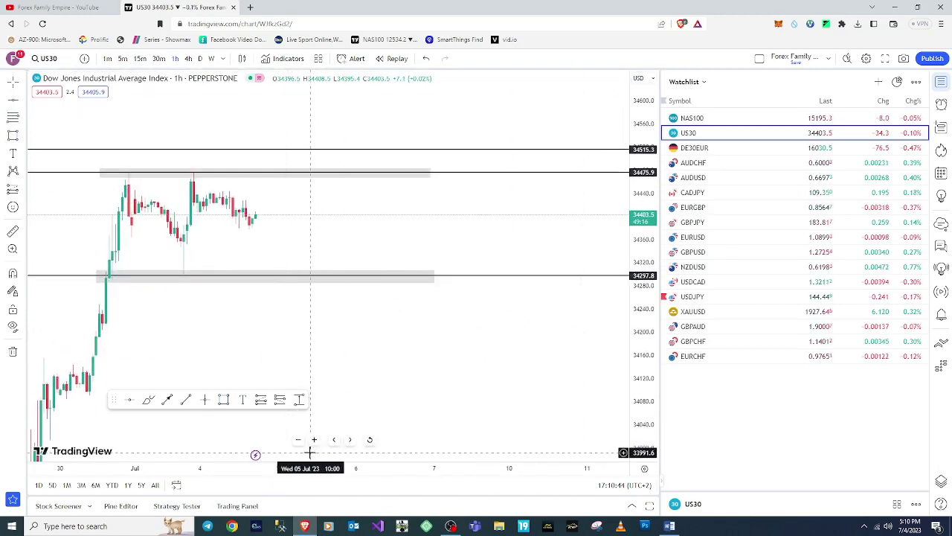
drag(309, 467, 256, 467)
drag(173, 347, 386, 334)
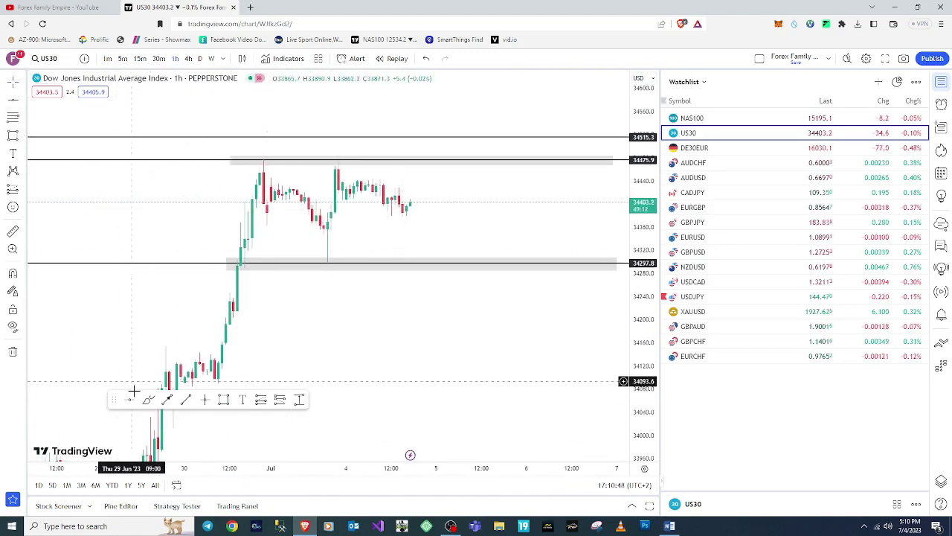
drag(246, 162, 272, 152)
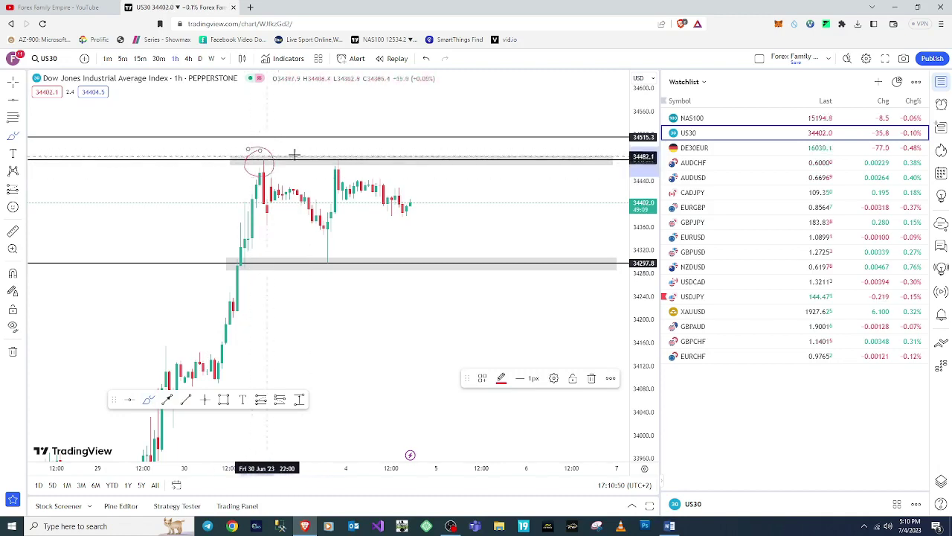
mouse_move(334, 151)
mouse_down()
mouse_move(331, 169)
mouse_move(330, 153)
mouse_up()
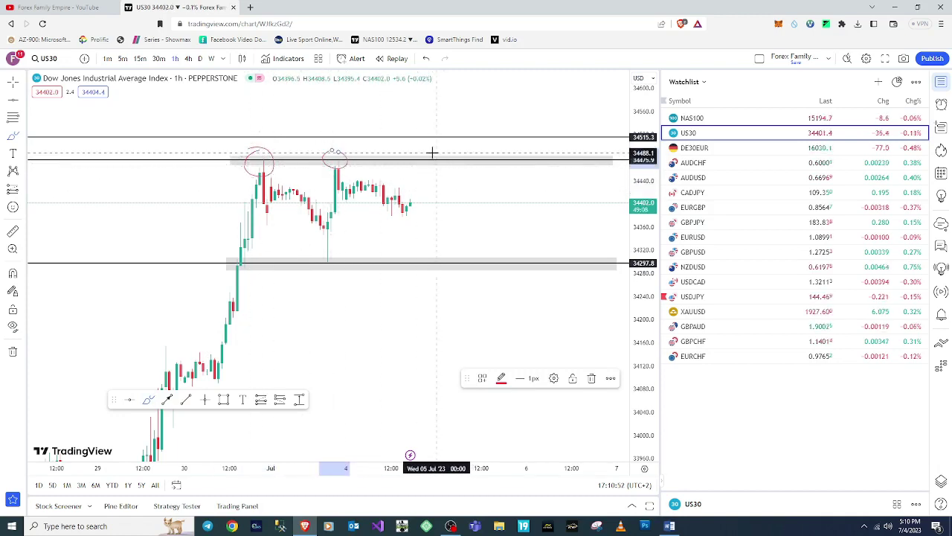
mouse_move(429, 155)
mouse_down()
mouse_move(427, 168)
mouse_move(442, 147)
mouse_up()
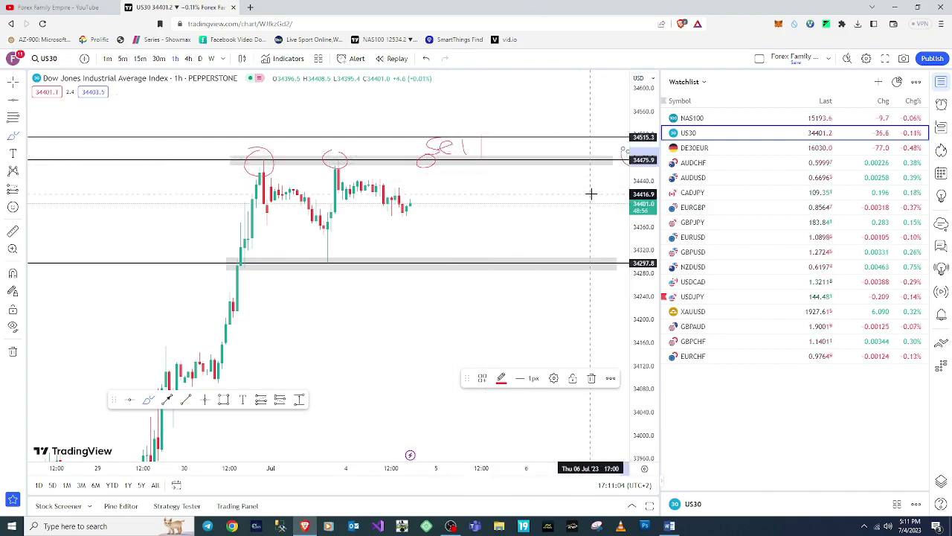
Undo the handwritten note and all the circles at the upper zone, including one more freehand mark at the projected touch
key(ctrl+z)
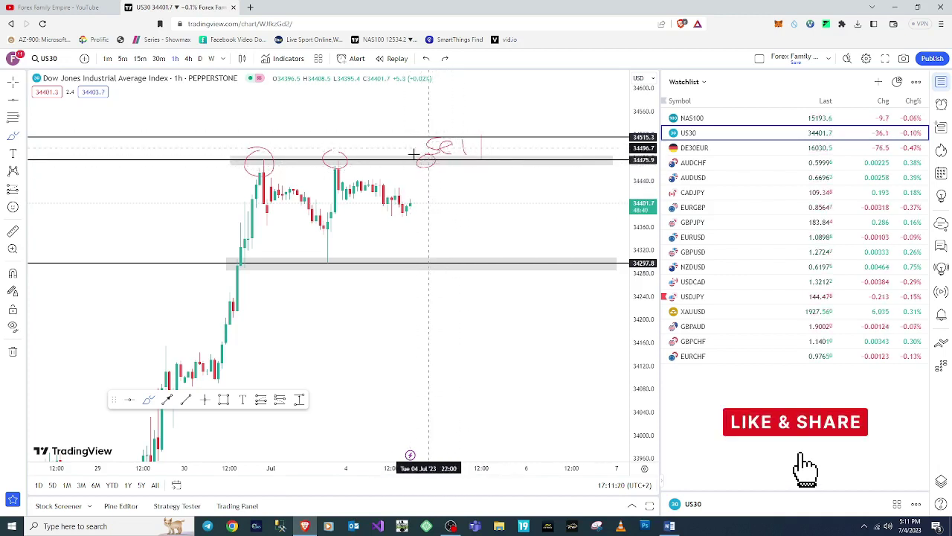
key(ctrl+z)
key(ctrl+z)
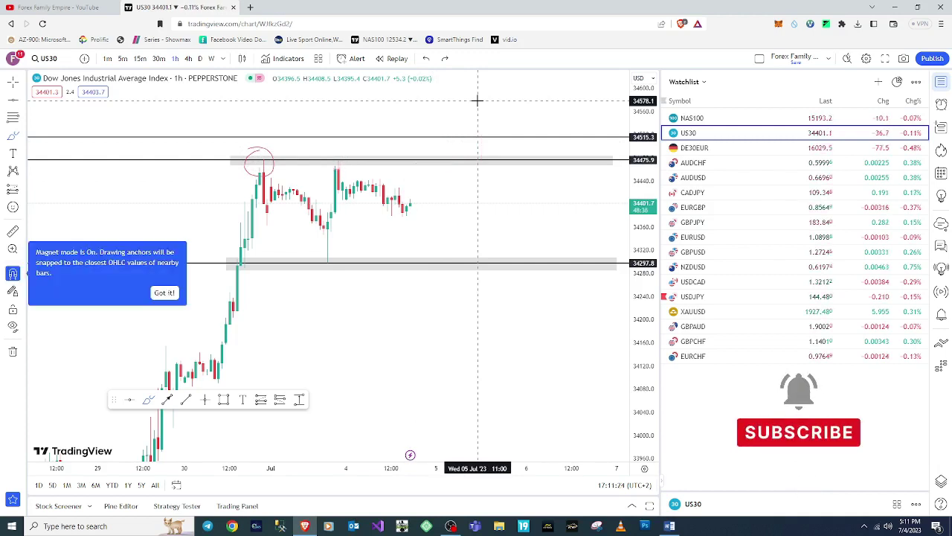
key(ctrl+z)
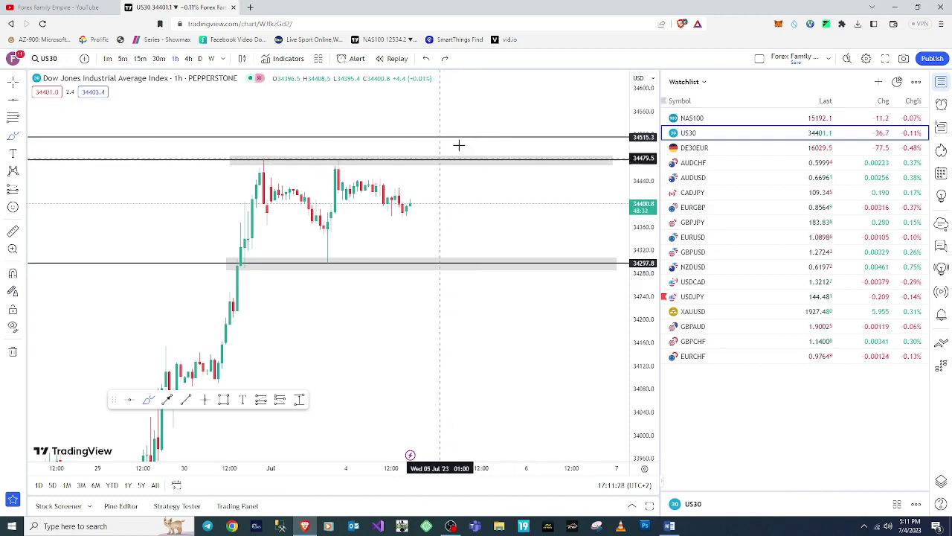
drag(445, 152, 429, 151)
key(ctrl+z)
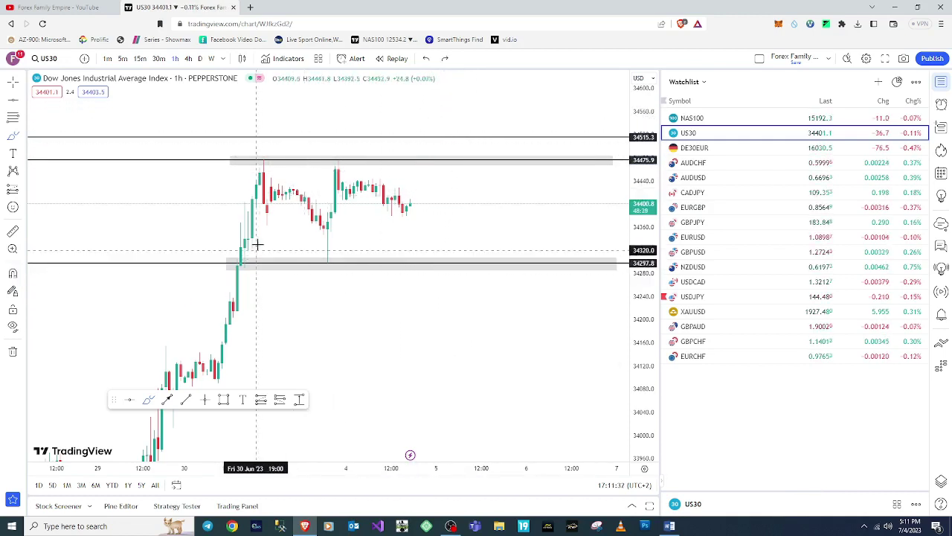
Extend both zone rectangles back to about 30 June 07:00 and make them thinner around their levels
click(225, 267)
drag(225, 268, 211, 260)
drag(229, 164, 211, 163)
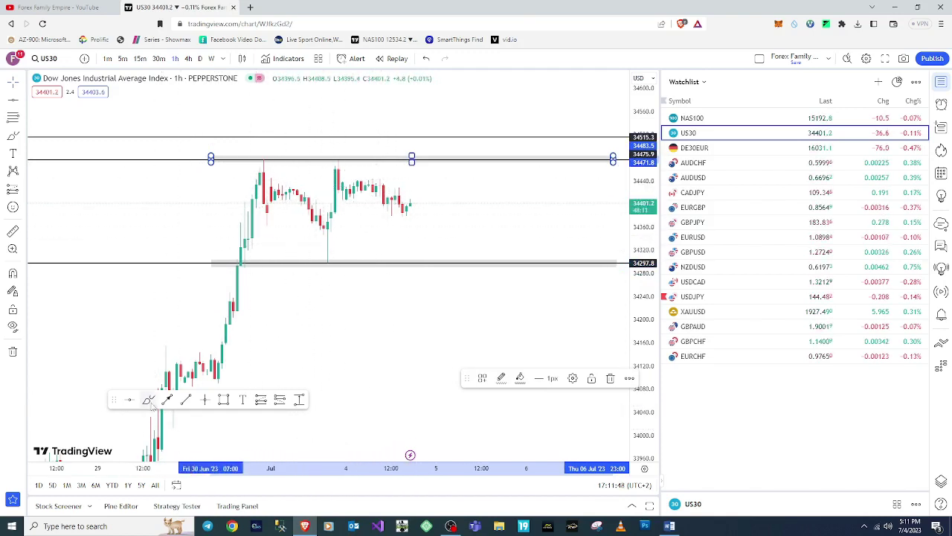
Sketch price swinging between both zones with a breakout above and a drop below, then undo the sketches and the upper rectangle's resize
click(240, 261)
mouse_move(262, 172)
mouse_down()
mouse_move(274, 153)
mouse_move(329, 276)
mouse_move(352, 156)
mouse_move(417, 253)
mouse_up()
mouse_move(418, 175)
mouse_down()
mouse_move(493, 204)
mouse_move(555, 196)
mouse_move(574, 132)
mouse_up()
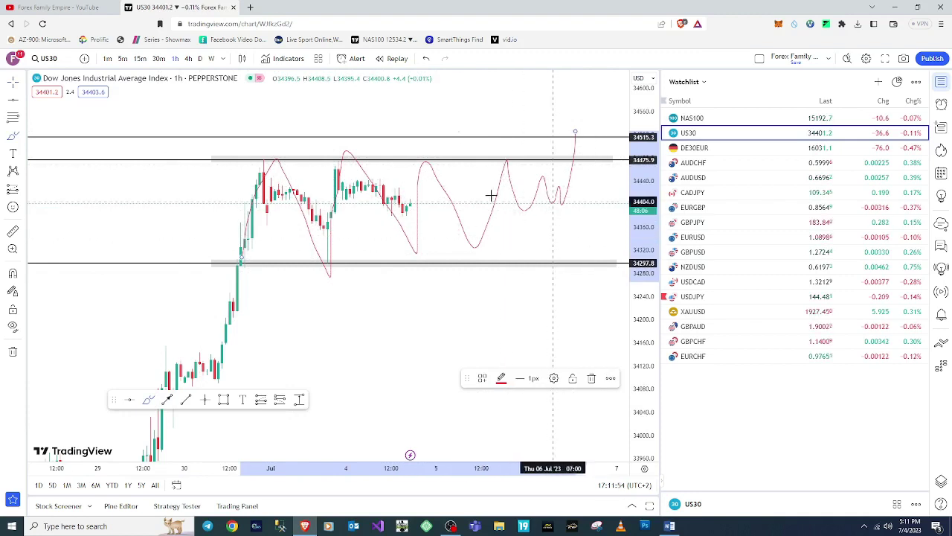
drag(564, 258, 568, 364)
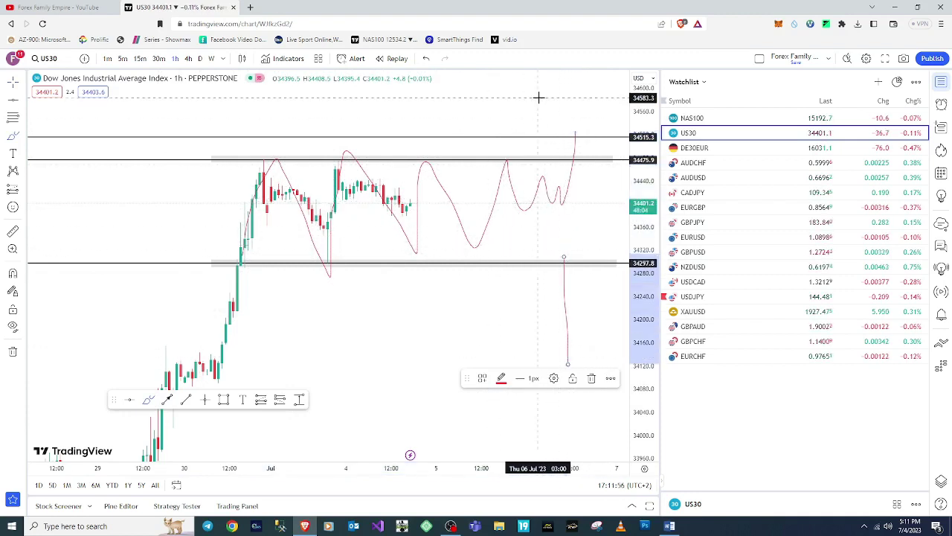
key(ctrl+z)
key(ctrl+z)
key(ctrl+z)
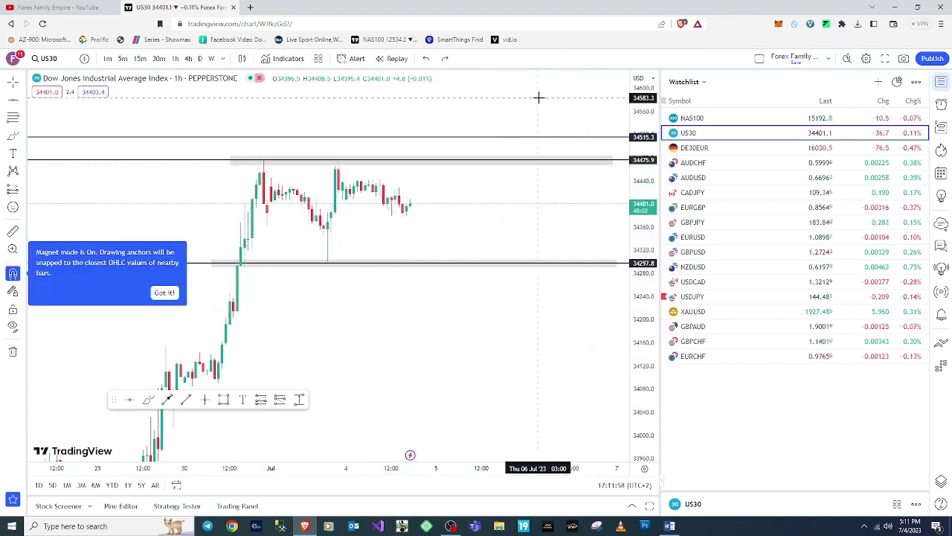
Switch the chart to the daily timeframe and examine the current price against the horizontal levels and channel trendlines
drag(643, 211, 642, 225)
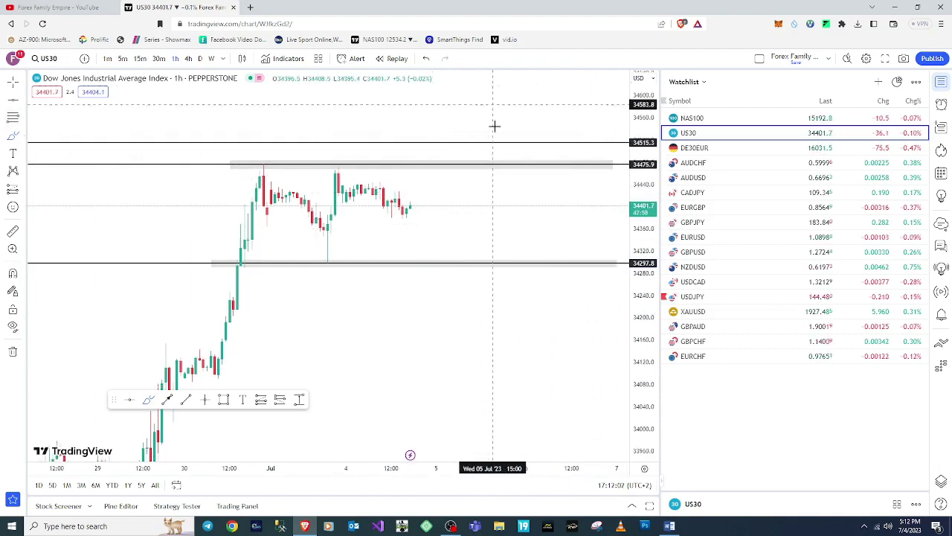
mouse_move(652, 114)
mouse_down()
mouse_move(651, 176)
mouse_move(650, 102)
mouse_up()
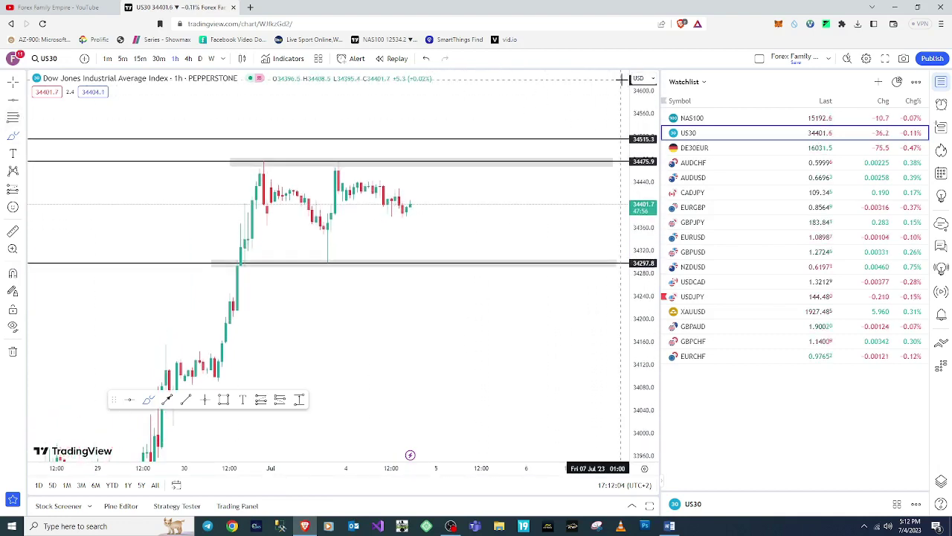
click(201, 60)
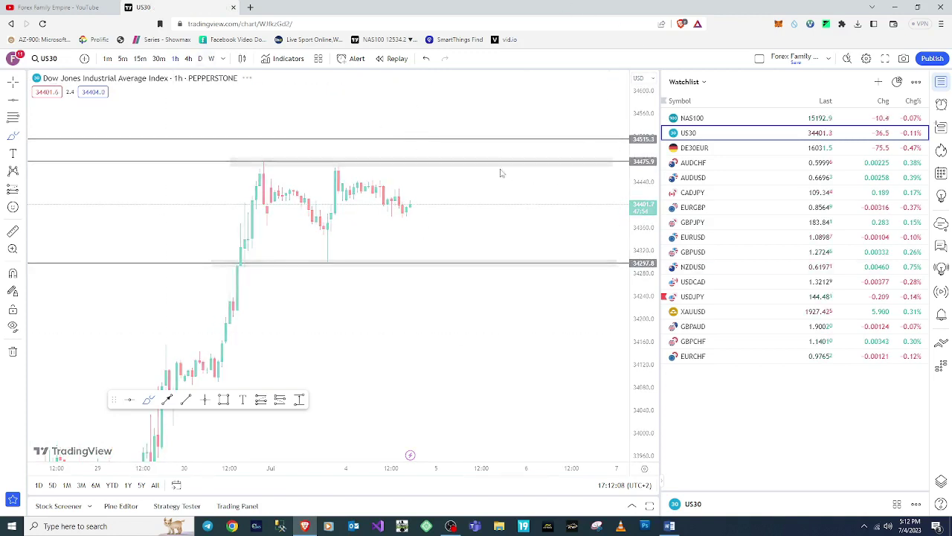
drag(634, 148, 614, 455)
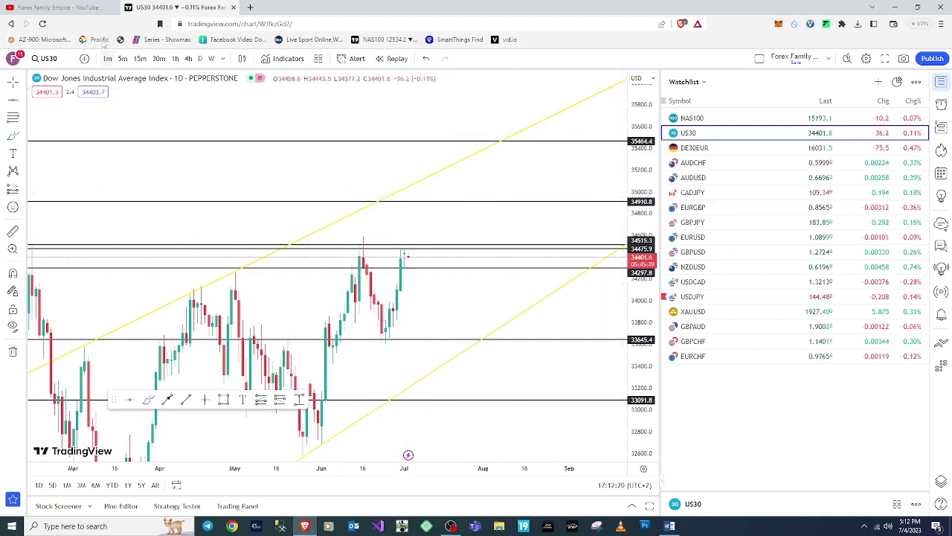
Return the chart to the 1-hour timeframe, remove the stray brush stroke, and examine the range between the two zones
click(175, 59)
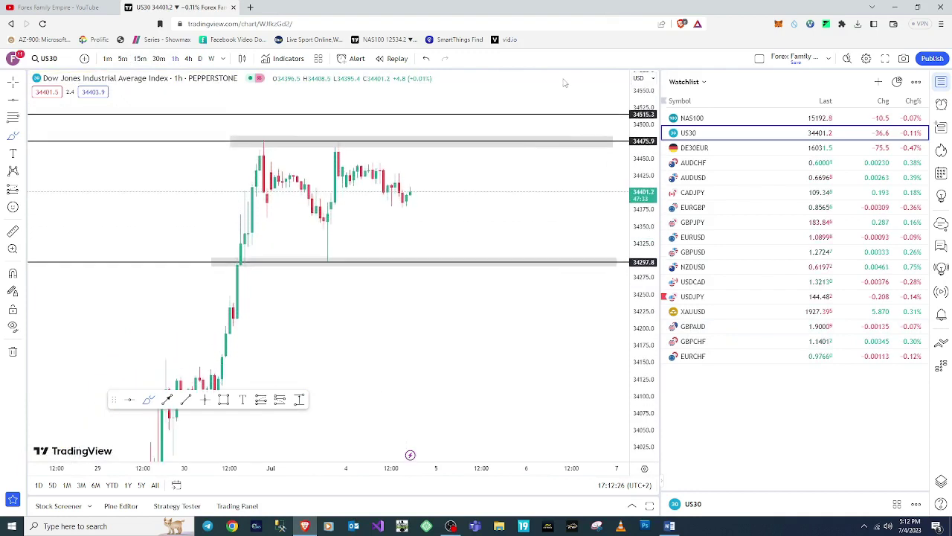
scroll(457, 462, up, 3)
drag(270, 345, 548, 315)
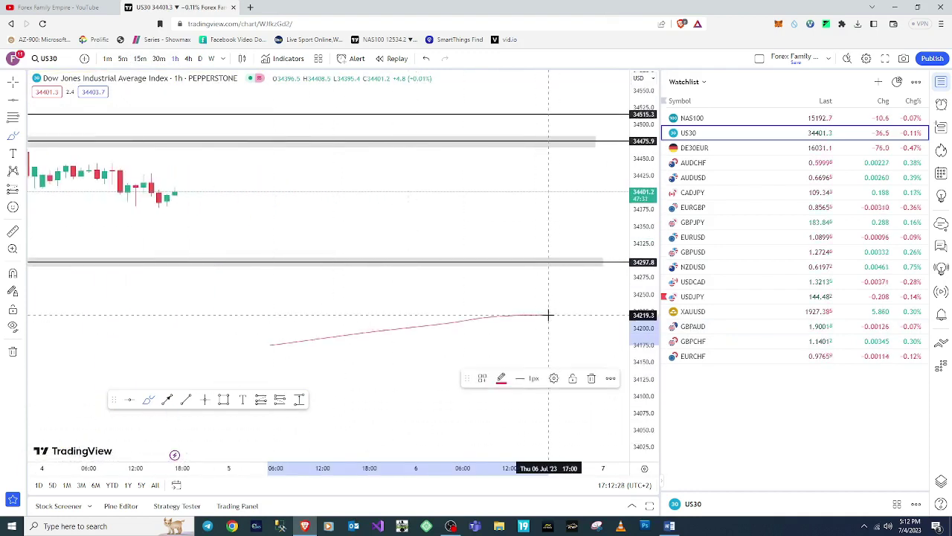
key(ctrl+z)
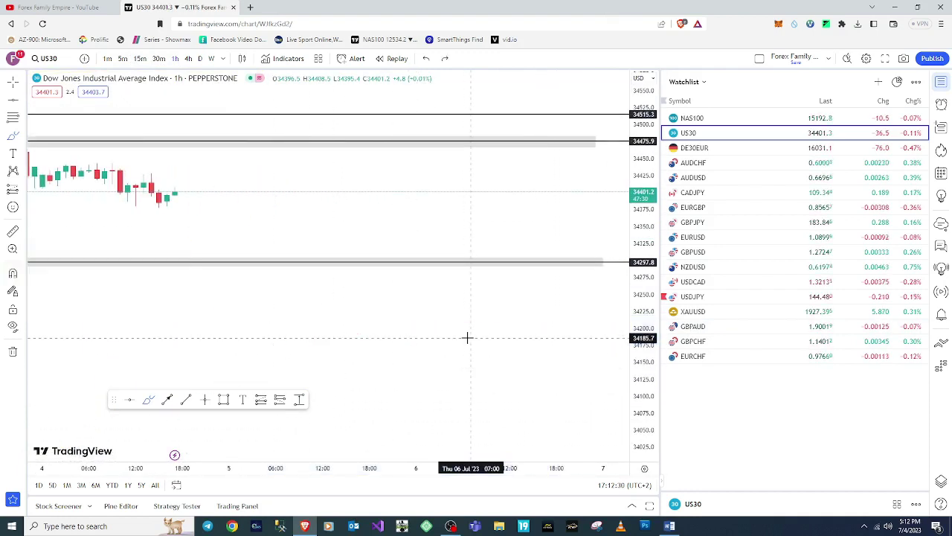
click(12, 82)
drag(137, 204, 412, 184)
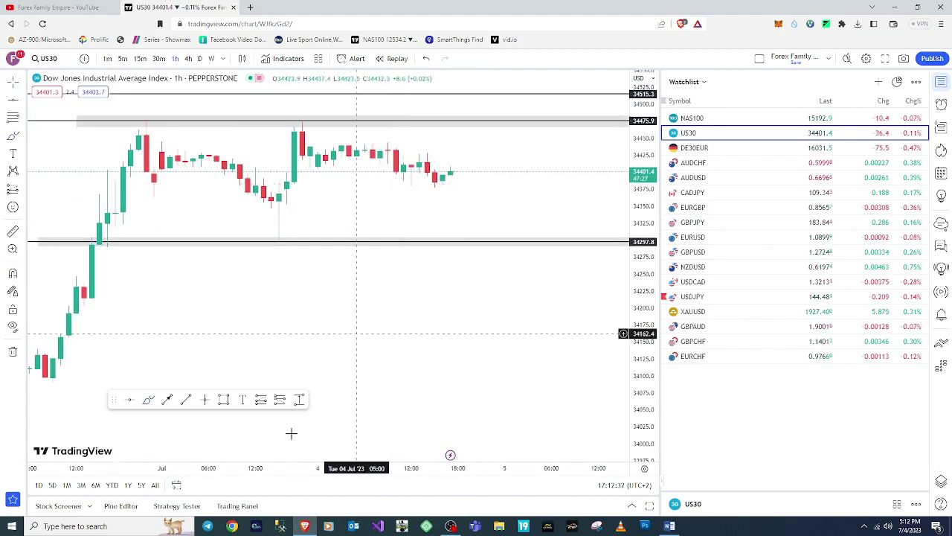
drag(284, 472, 350, 468)
drag(410, 308, 285, 311)
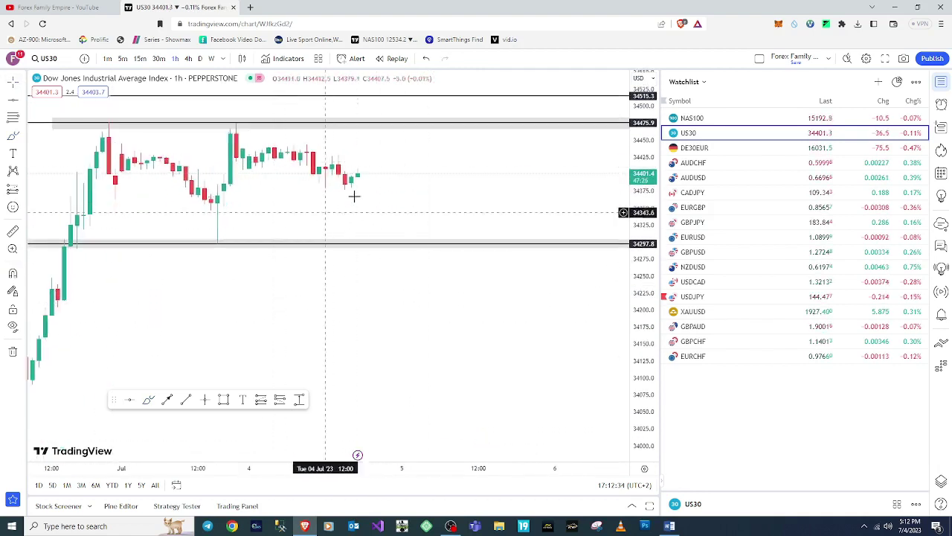
Switch to the 30-minute timeframe and draw a very thin rectangle at about 34,406 from 30 June 21:30 to early 5 July 2023
click(158, 58)
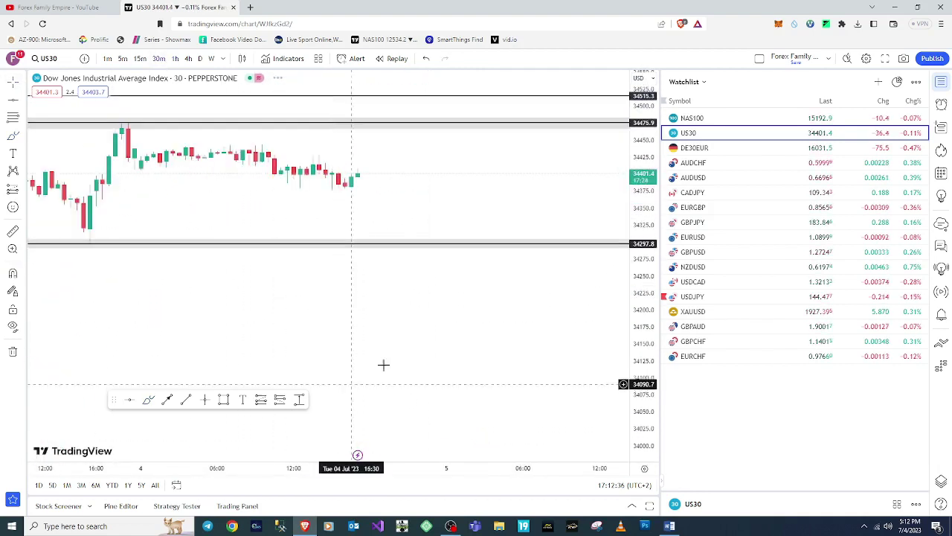
drag(156, 353, 270, 439)
scroll(383, 452, down, 3)
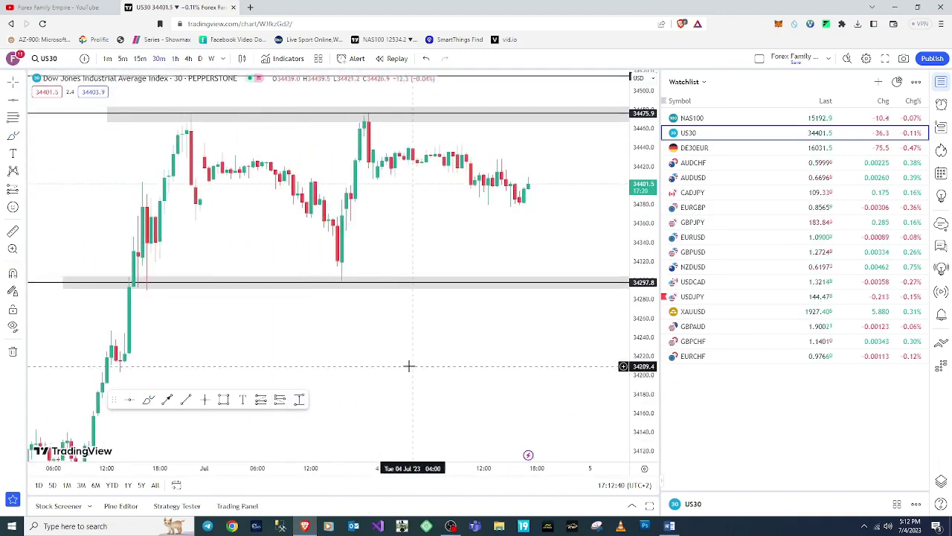
drag(408, 365, 329, 326)
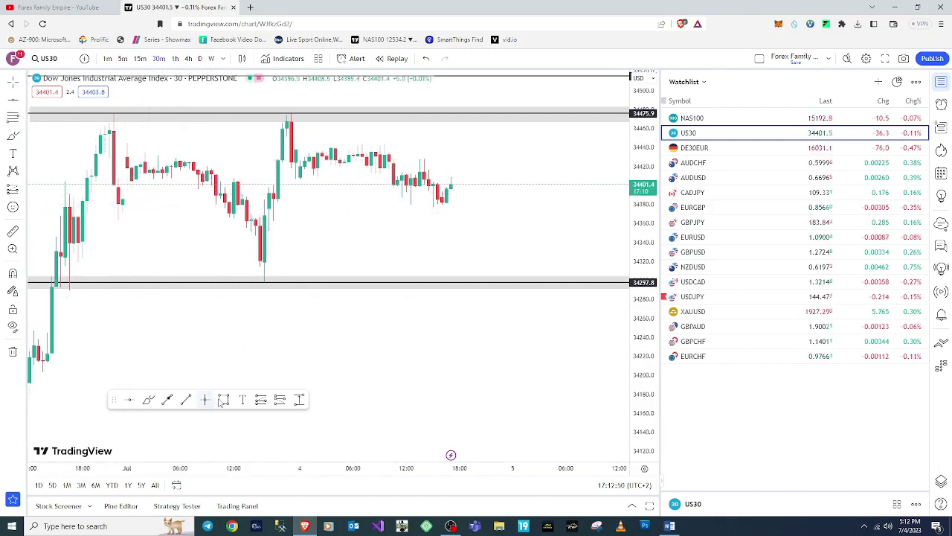
click(114, 180)
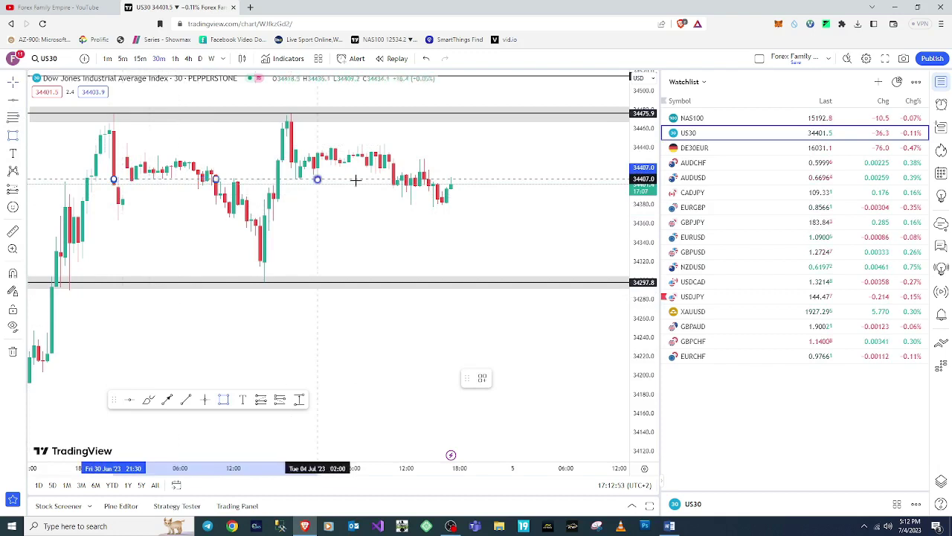
click(552, 181)
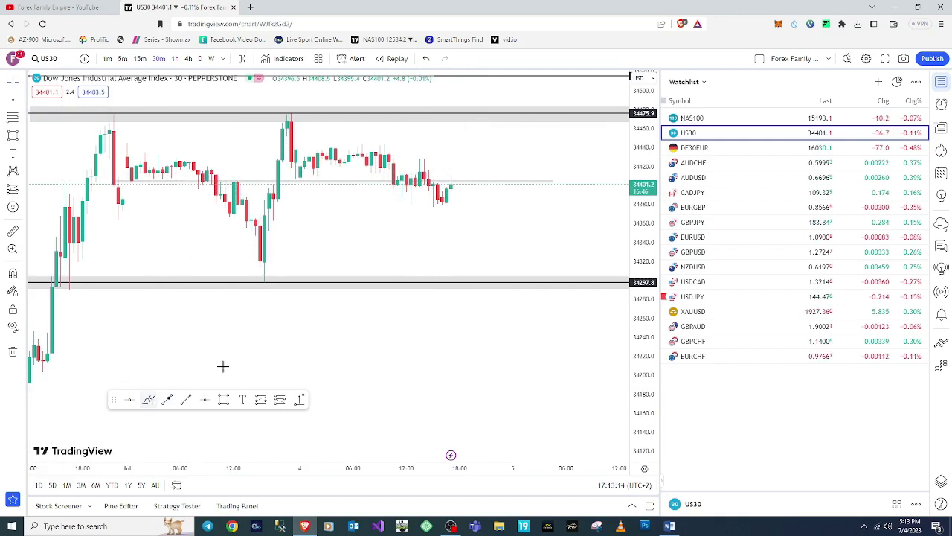
Brush a projected path retesting the thin middle zone, rising to the upper zone and falling toward the lower one, and undo it
click(149, 399)
mouse_move(455, 184)
mouse_down()
mouse_move(463, 165)
mouse_move(477, 177)
mouse_move(514, 140)
mouse_move(518, 106)
mouse_up()
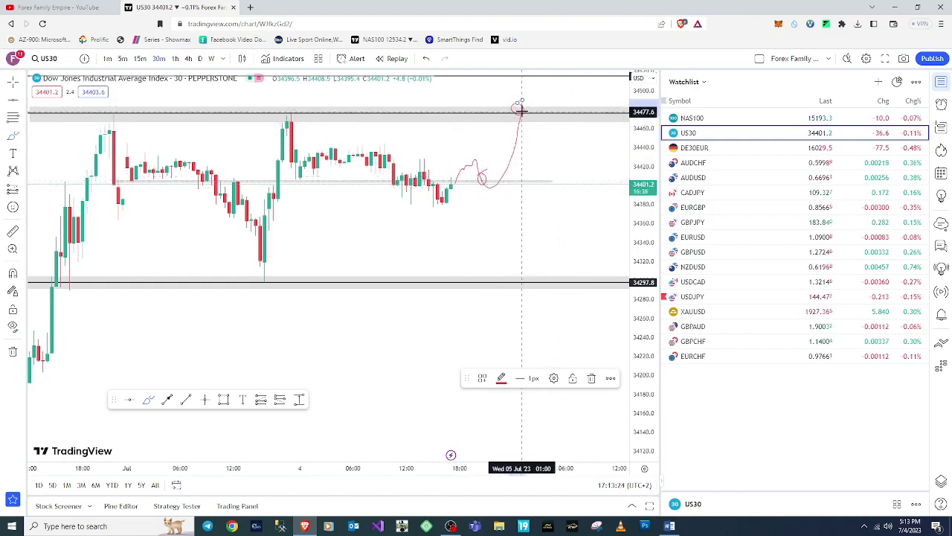
drag(523, 109, 579, 264)
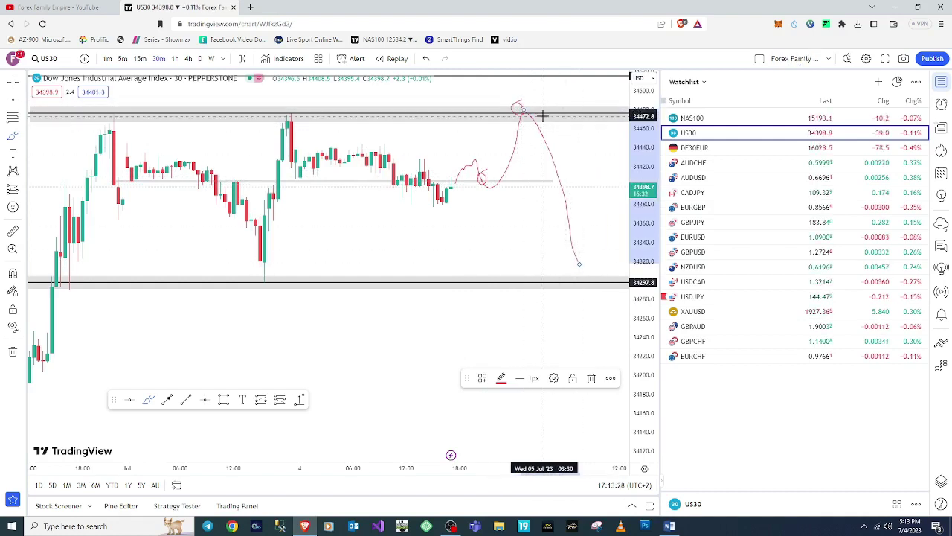
key(ctrl+z)
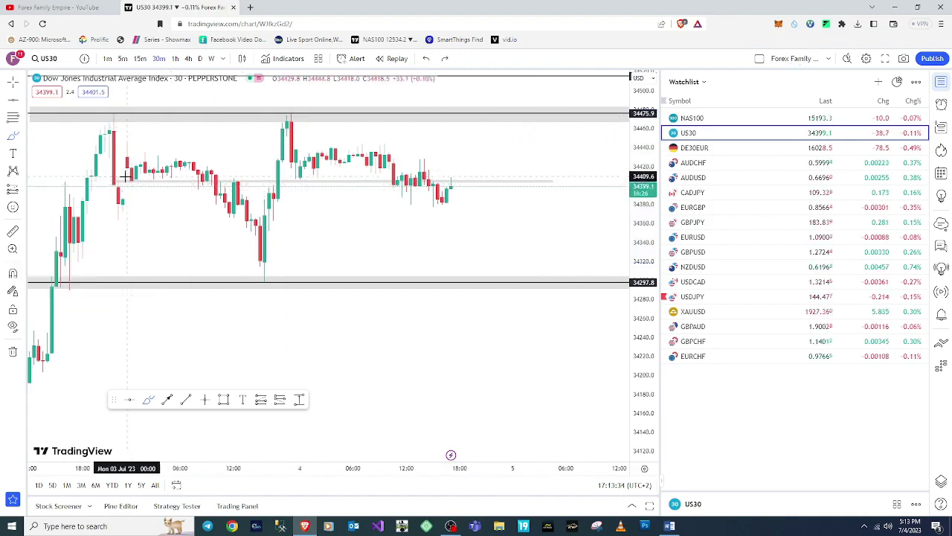
Brush circles around the candles touching the thin middle zone, from 3 July to the current 4 July candle
mouse_move(123, 175)
mouse_down()
mouse_move(161, 180)
mouse_move(129, 177)
mouse_up()
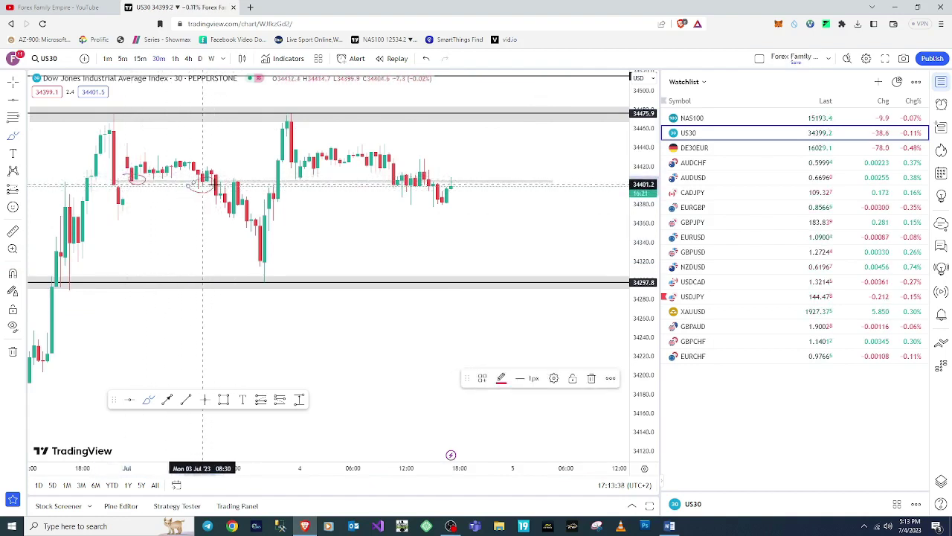
drag(316, 189, 301, 176)
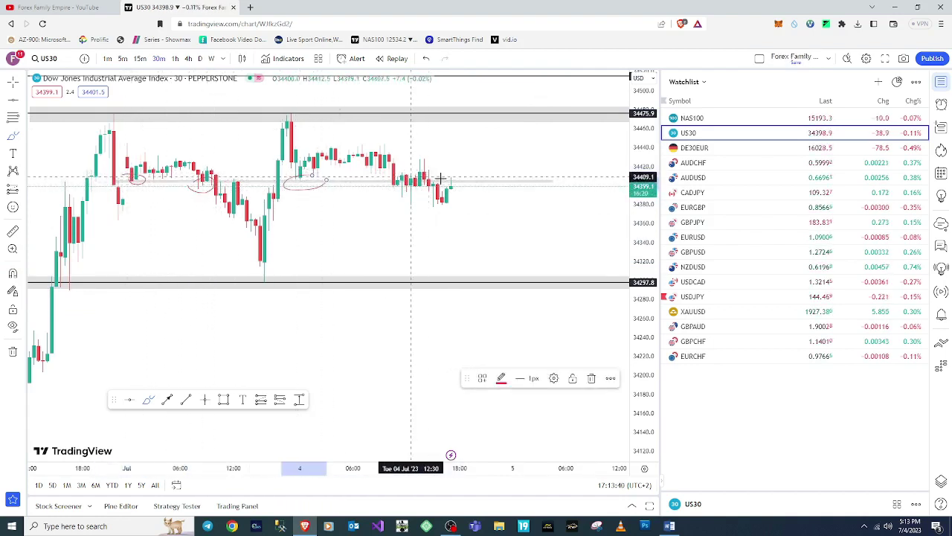
drag(464, 176, 447, 177)
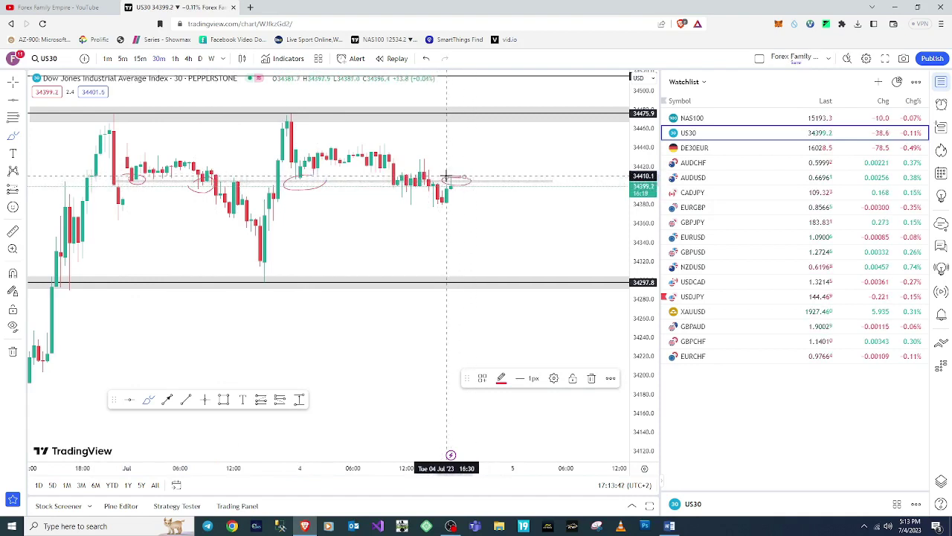
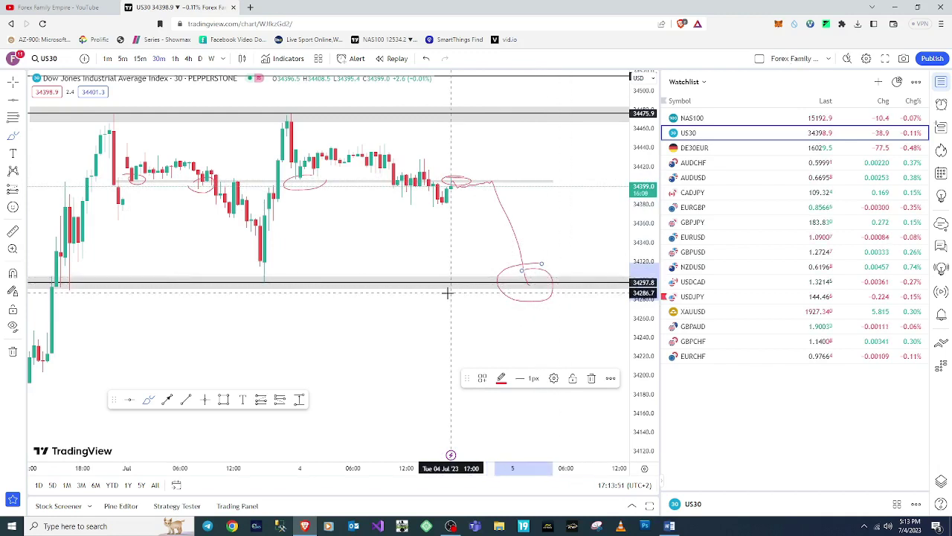
Brush a path falling from the middle zone to a circled target at the lower zone, and write an underlined "Buy" there
mouse_move(510, 286)
mouse_down()
mouse_move(504, 316)
mouse_move(514, 291)
mouse_move(506, 315)
mouse_move(561, 300)
mouse_up()
mouse_move(575, 279)
mouse_down()
mouse_move(531, 324)
mouse_move(566, 309)
mouse_up()
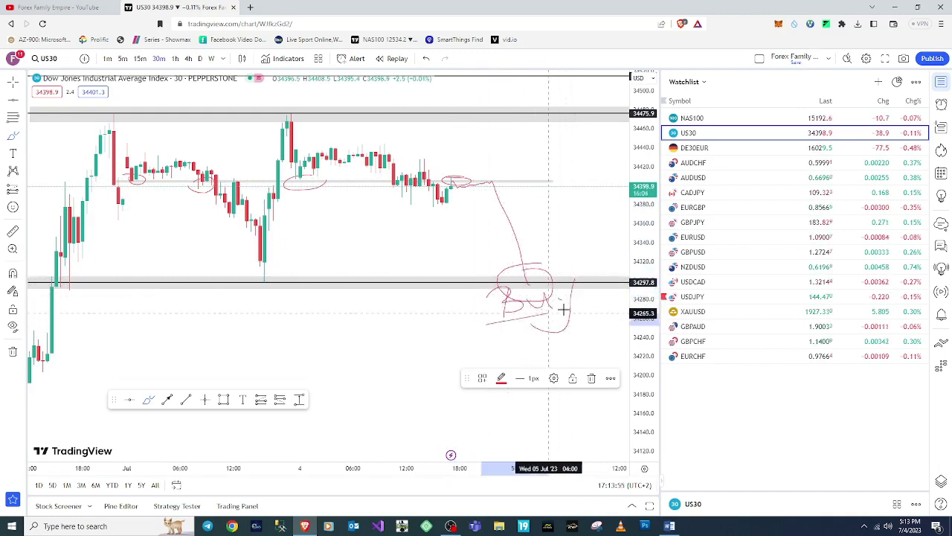
drag(497, 332, 566, 324)
Handwrite "Sell" above the upper zone, circle the current candles at the middle zone, and start the same label beside them
drag(289, 466, 364, 466)
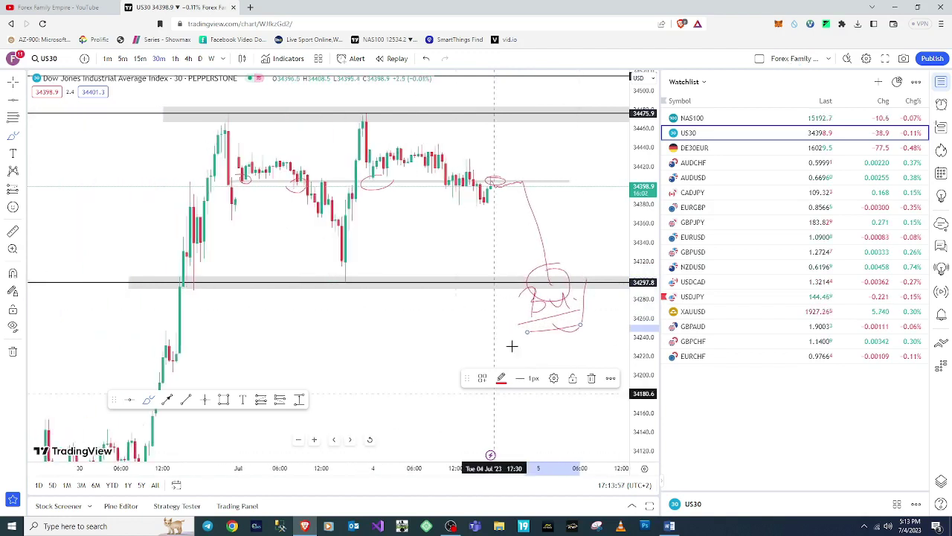
drag(643, 227, 643, 270)
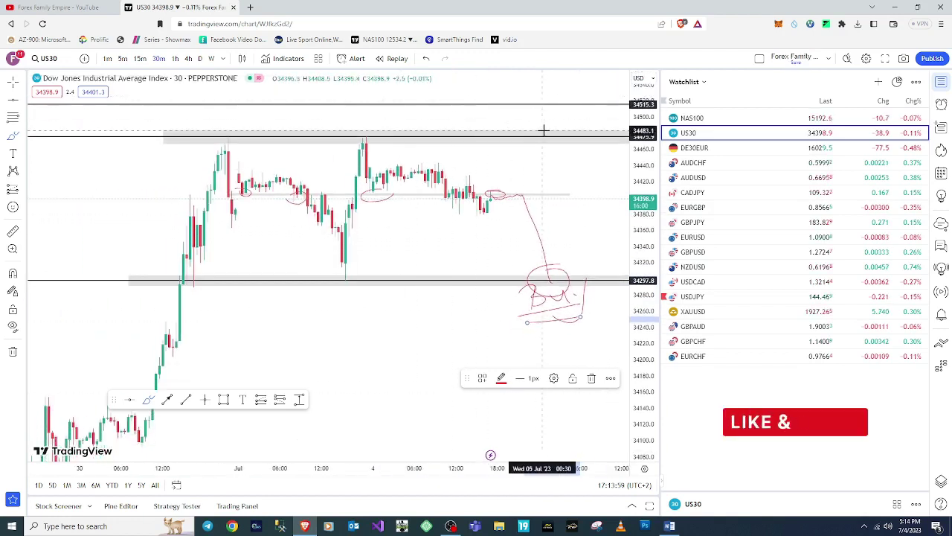
mouse_move(525, 113)
mouse_down()
mouse_move(487, 132)
mouse_move(572, 138)
mouse_move(567, 129)
mouse_up()
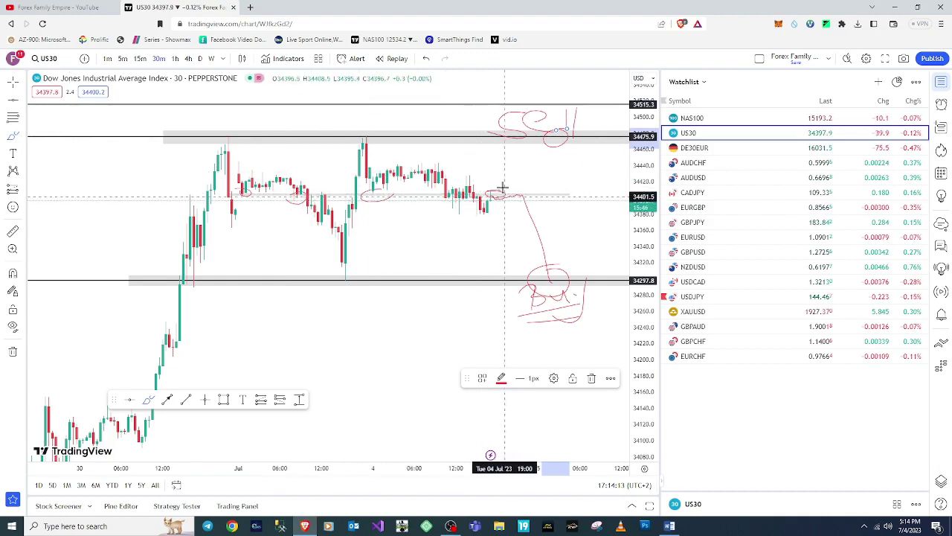
drag(494, 180, 471, 181)
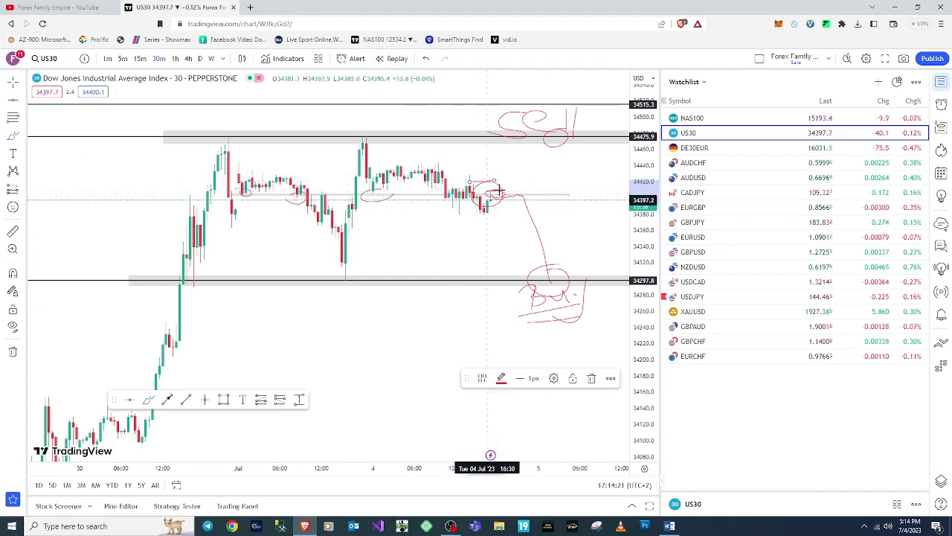
mouse_move(502, 193)
mouse_down()
mouse_move(492, 196)
mouse_move(536, 190)
mouse_up()
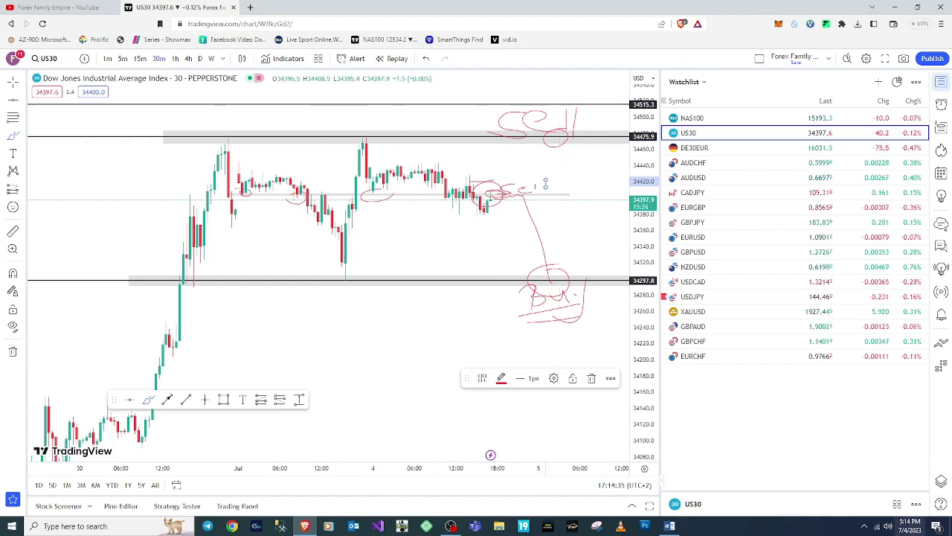
Check the system clock, and undo all the brushed circles, paths and handwritten labels on the chart
click(910, 525)
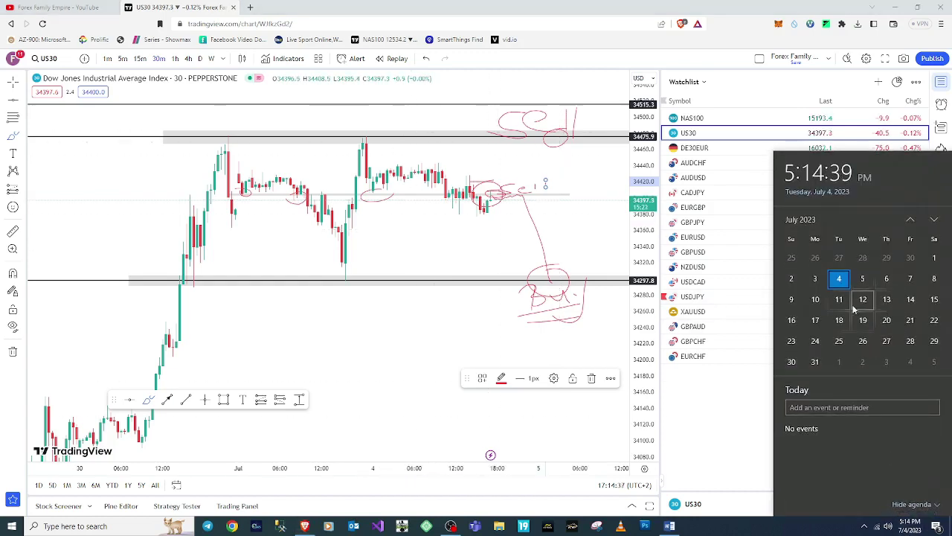
click(485, 192)
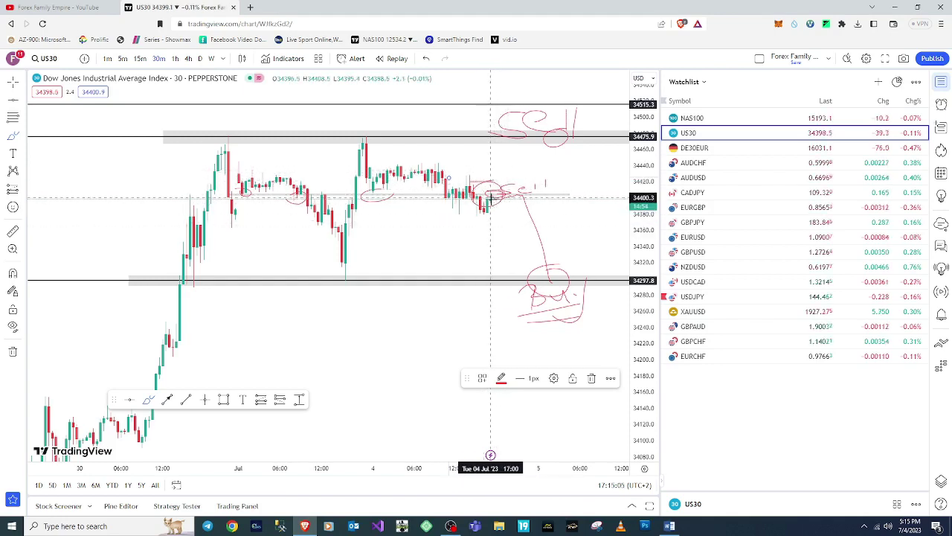
key(ctrl+z)
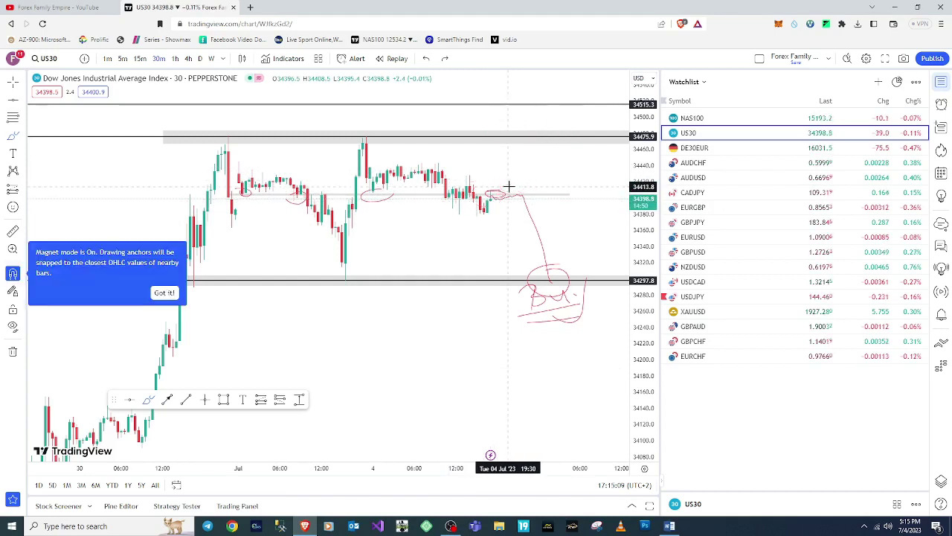
scroll(509, 186, up, 2)
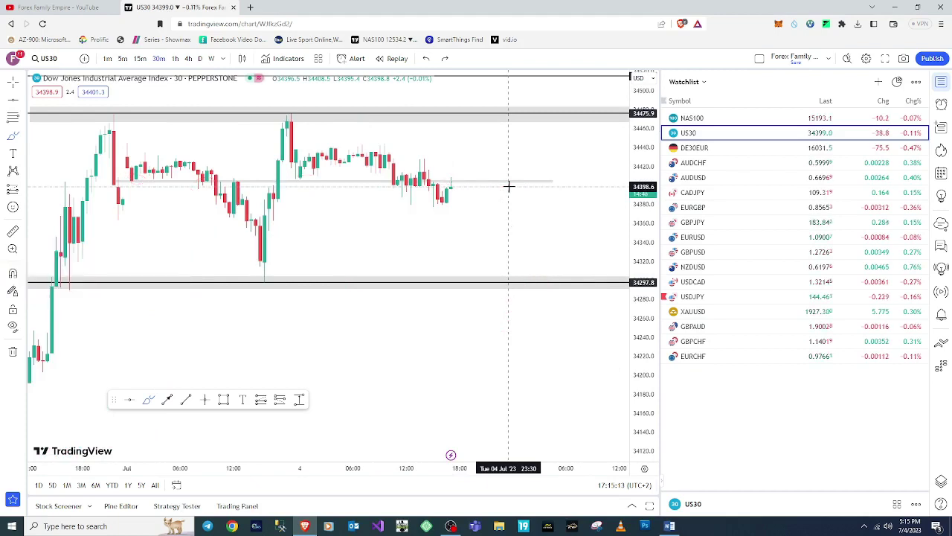
scroll(506, 442, down, 2)
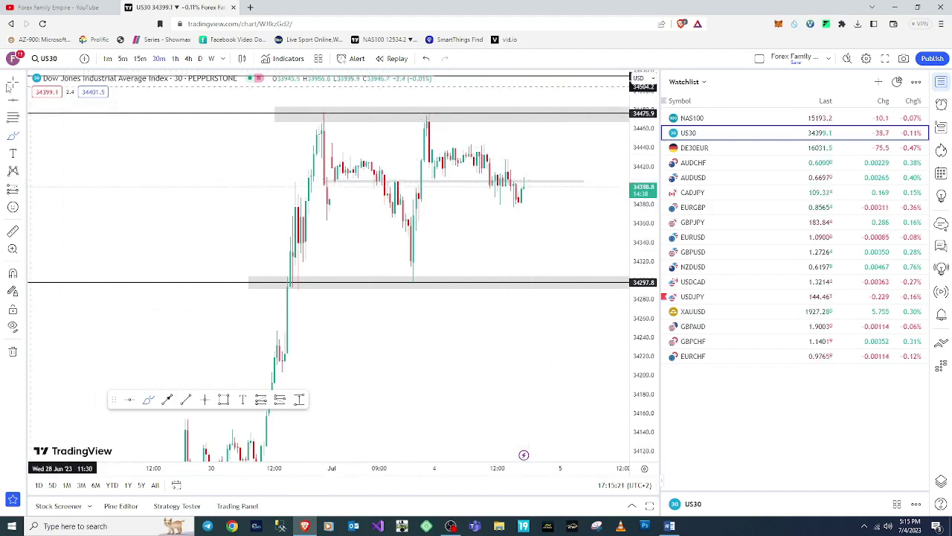
Extend the upper and lower zones further back on 30 June, setting them to 34,482.3–34,469.7 and 34,304.5–34,292.5
drag(274, 108, 221, 117)
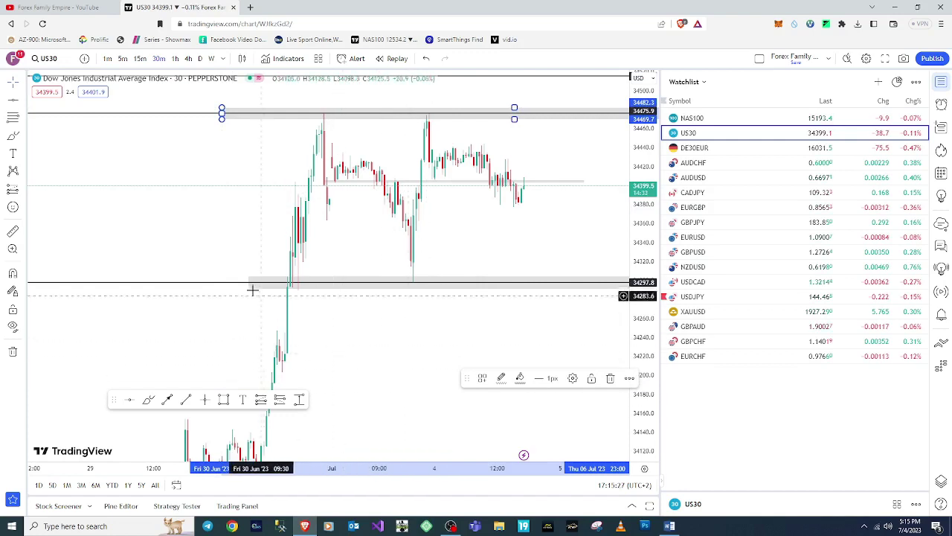
drag(248, 277, 237, 287)
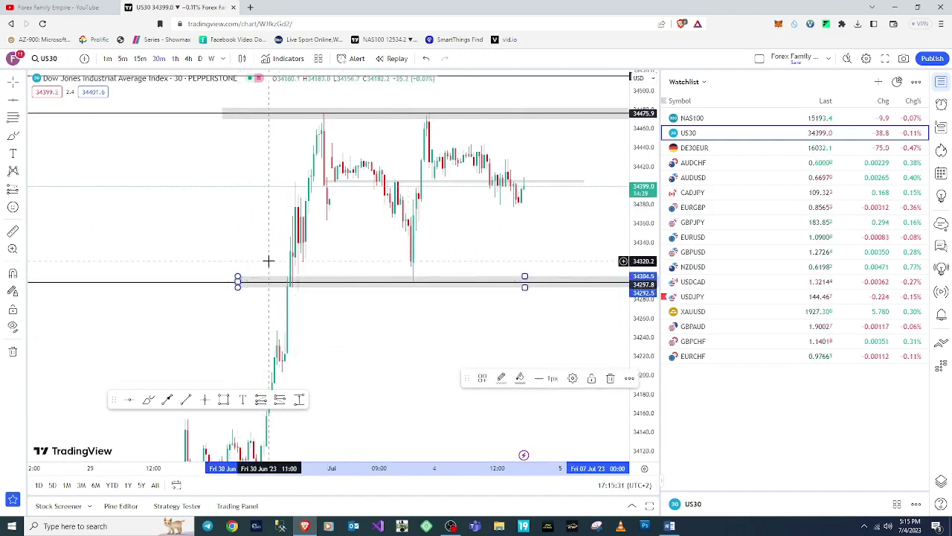
drag(382, 227, 205, 197)
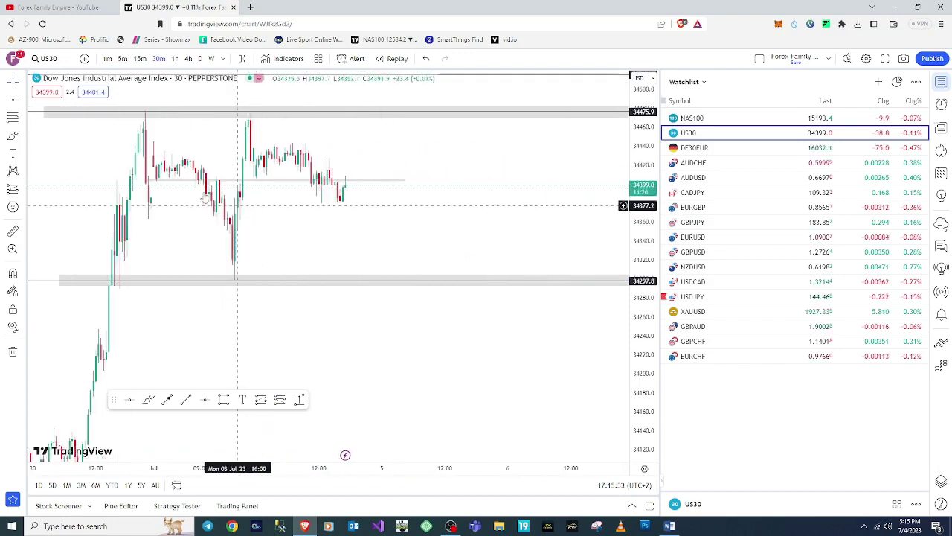
Extend the thin middle zone to 6 July 2023 06:00, and narrow the lower zone to 34,300.9–34,293.0 starting 30 June 03:30
click(162, 179)
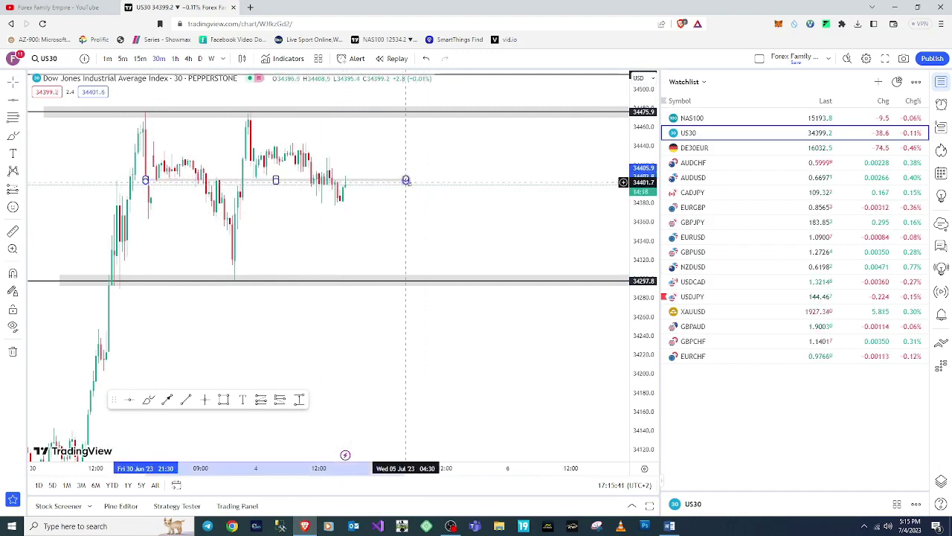
drag(405, 180, 540, 179)
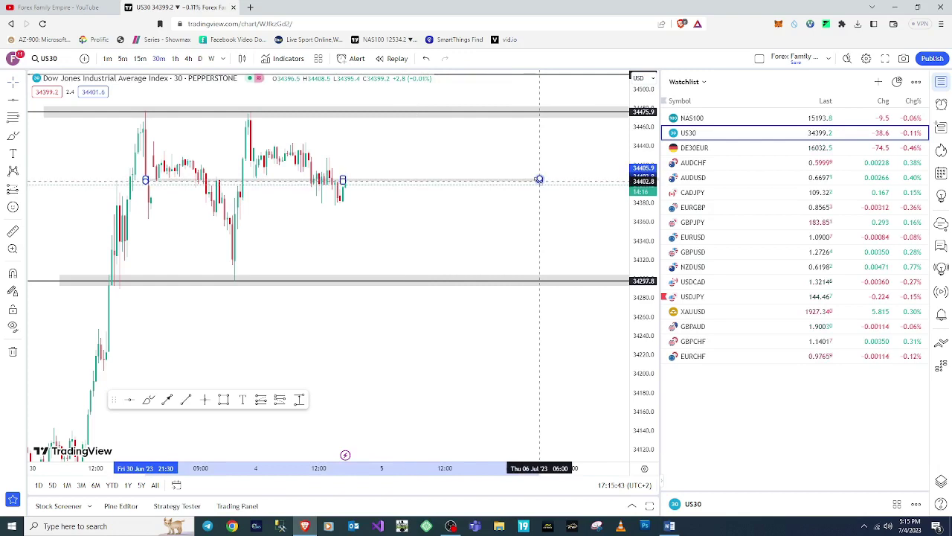
click(557, 207)
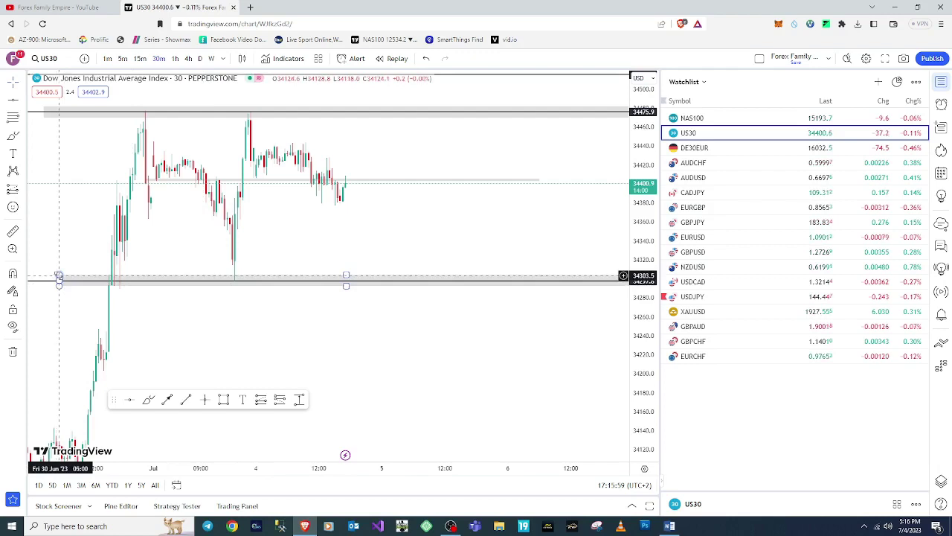
drag(59, 276, 50, 281)
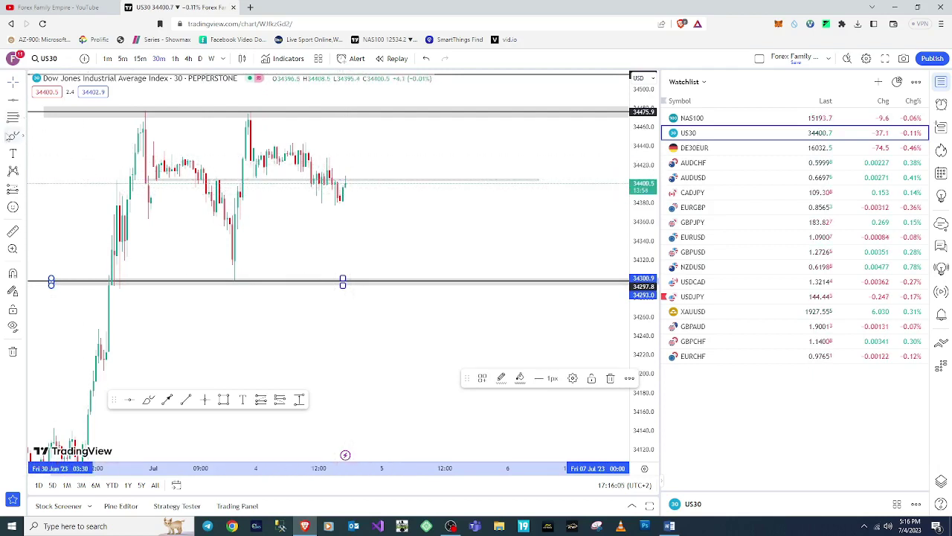
click(351, 180)
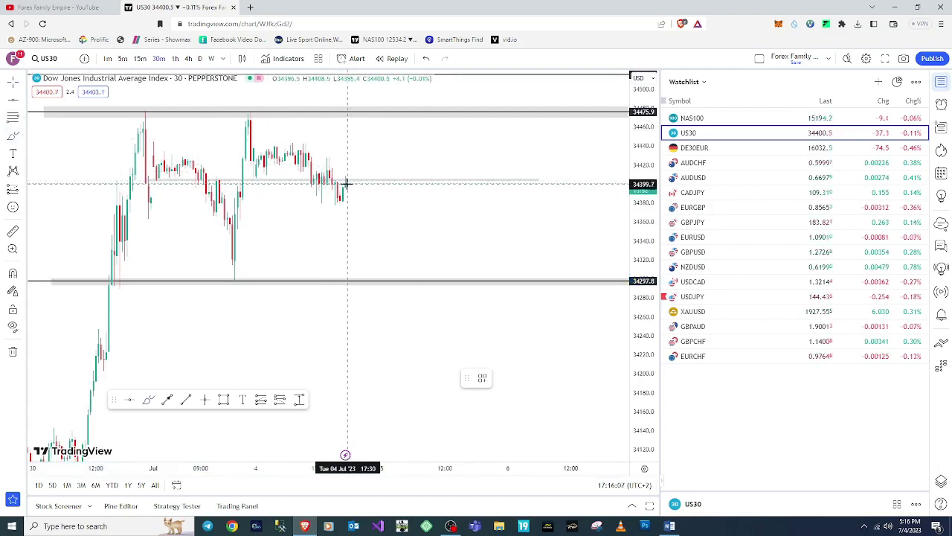
Brush a path retesting the middle zone and rising to the upper zone, and one falling to the lower zone, labelled "Buy" and "Sell"
mouse_move(347, 183)
mouse_down()
mouse_move(362, 163)
mouse_move(378, 162)
mouse_move(369, 181)
mouse_move(406, 172)
mouse_up()
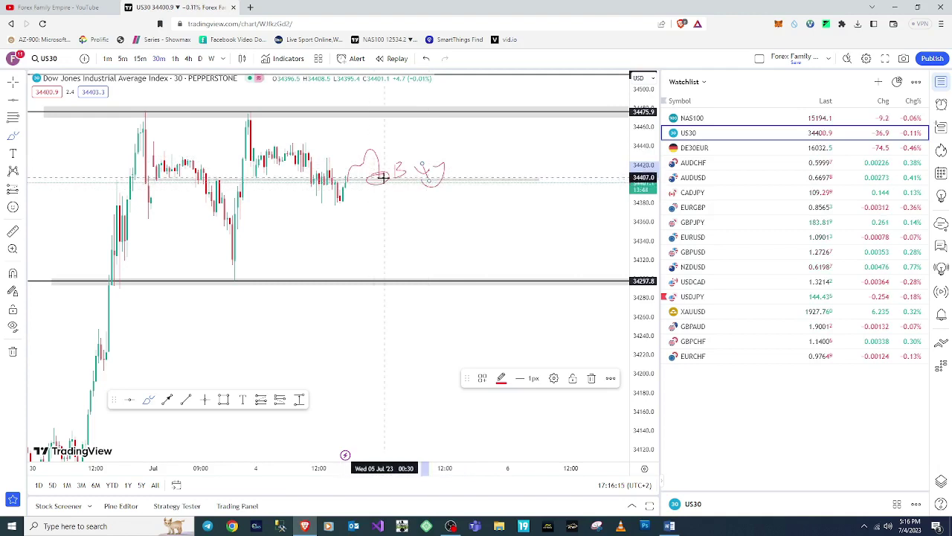
mouse_move(381, 177)
mouse_down()
mouse_move(434, 100)
mouse_move(415, 121)
mouse_move(419, 102)
mouse_move(449, 92)
mouse_move(448, 107)
mouse_move(494, 108)
mouse_up()
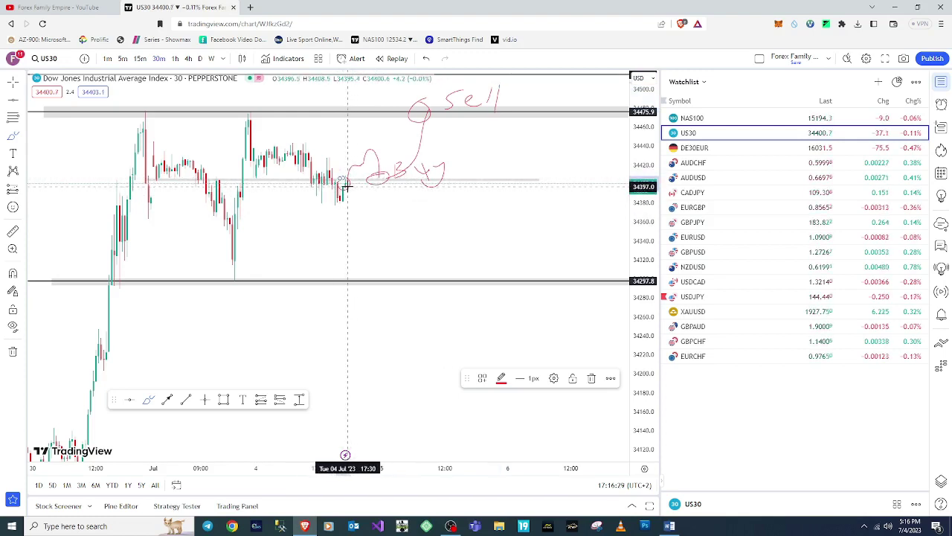
mouse_move(346, 182)
mouse_down()
mouse_move(382, 276)
mouse_move(391, 265)
mouse_move(395, 276)
mouse_move(374, 272)
mouse_move(406, 305)
mouse_move(410, 275)
mouse_move(425, 292)
mouse_move(457, 283)
mouse_move(453, 314)
mouse_move(435, 316)
mouse_move(484, 298)
mouse_up()
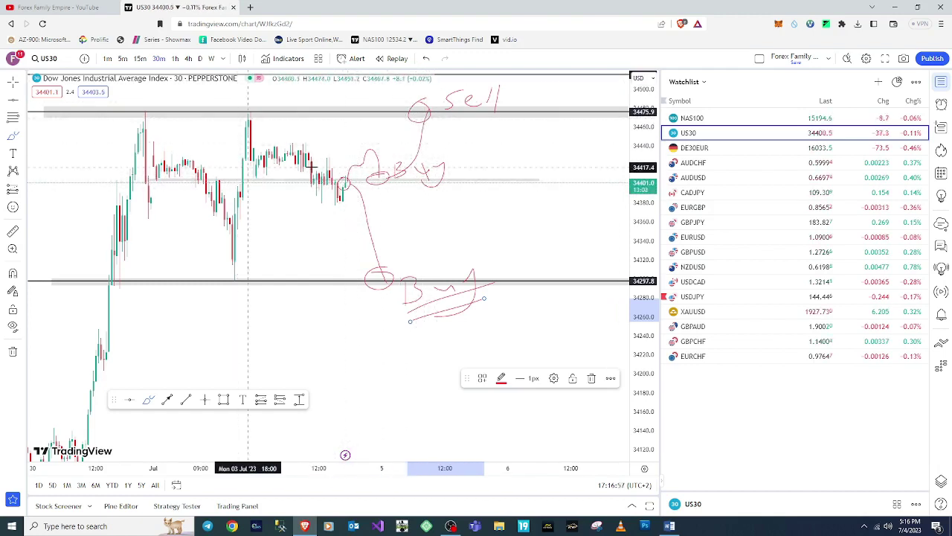
Circle the two price touches at the upper zone and handwrite 1, 2 and 3 at the two touches and the projected one
mouse_move(146, 106)
mouse_down()
mouse_move(136, 129)
mouse_move(135, 110)
mouse_up()
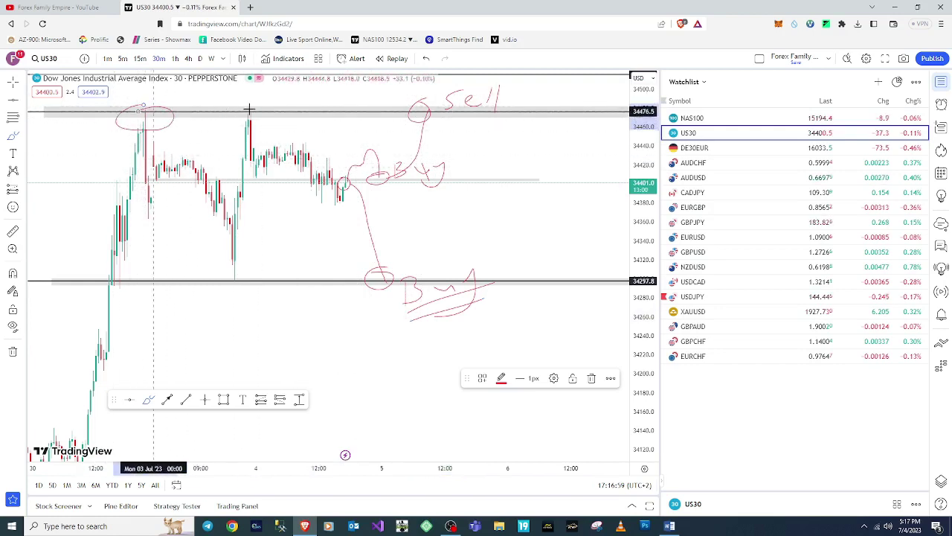
mouse_move(264, 94)
mouse_down()
mouse_move(228, 109)
mouse_move(263, 113)
mouse_move(253, 118)
mouse_up()
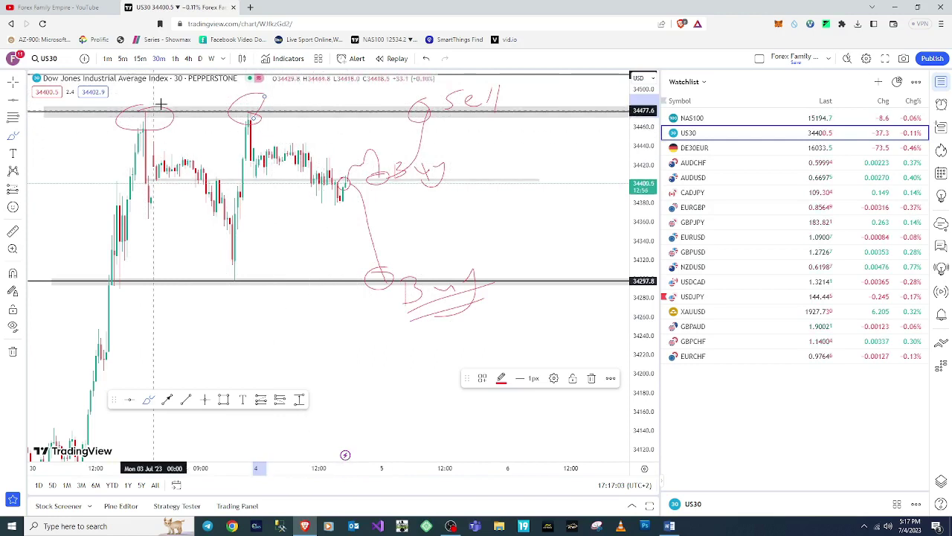
drag(151, 91, 151, 96)
drag(140, 103, 240, 100)
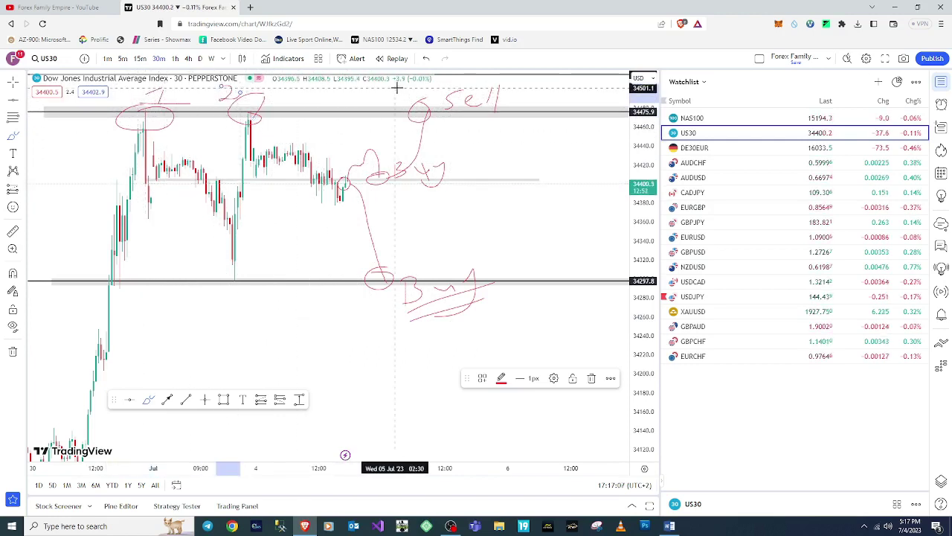
mouse_move(405, 89)
mouse_down()
mouse_move(417, 89)
mouse_move(405, 106)
mouse_up()
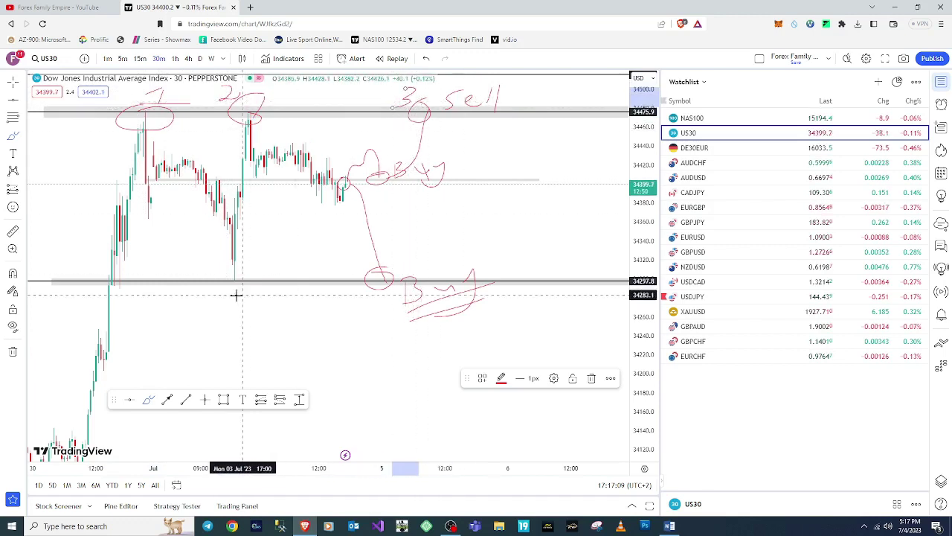
Circle the two price touches at the lower zone and number them 1 and 2, with 3 below the projected touch
drag(129, 293, 124, 269)
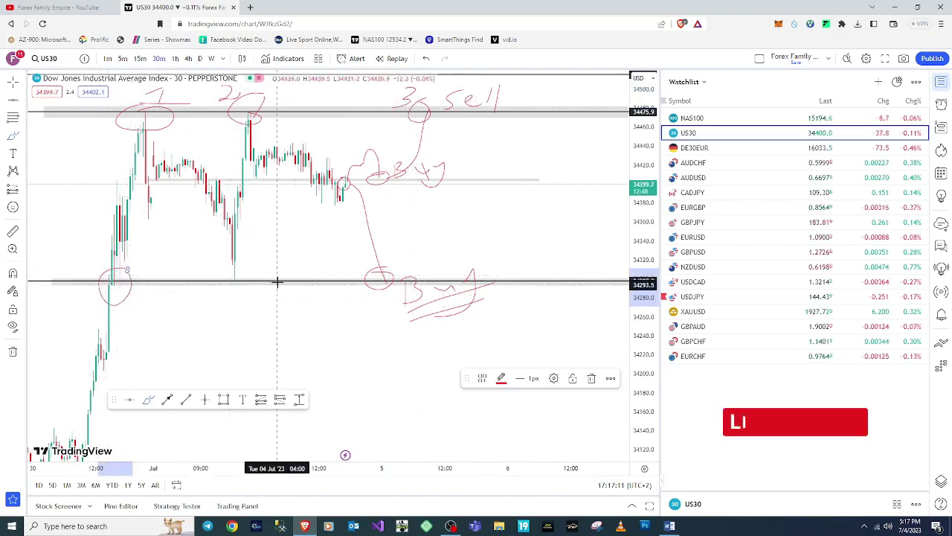
drag(127, 307, 125, 321)
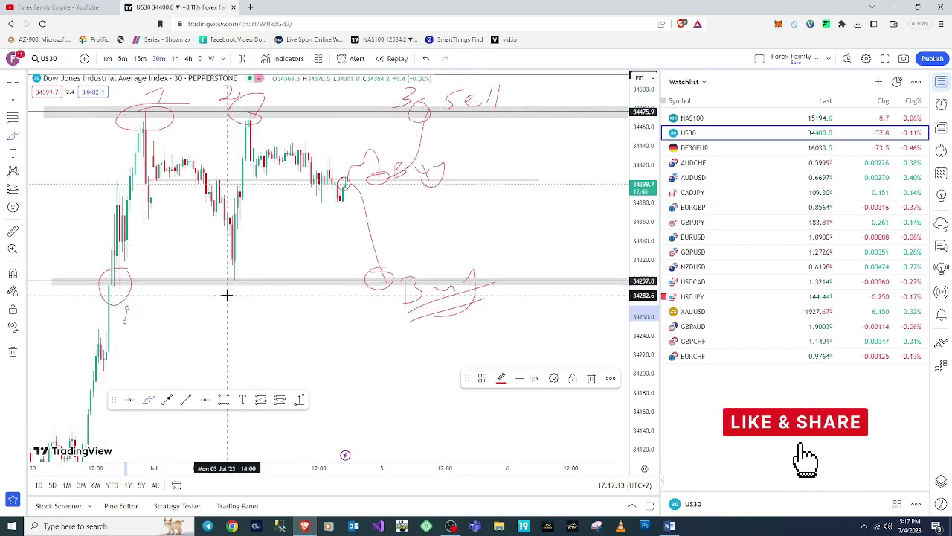
mouse_move(238, 265)
mouse_down()
mouse_move(223, 269)
mouse_move(237, 266)
mouse_up()
drag(222, 305, 253, 314)
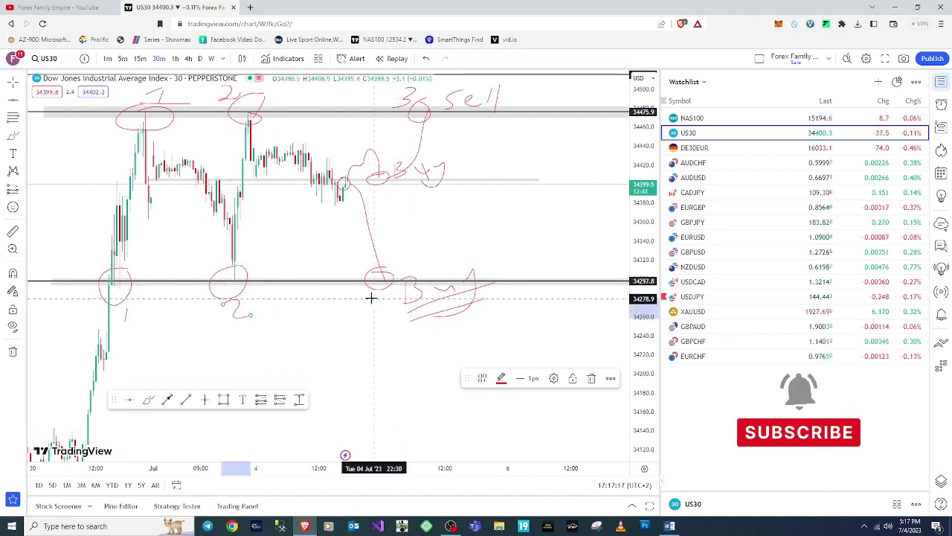
drag(377, 295, 377, 325)
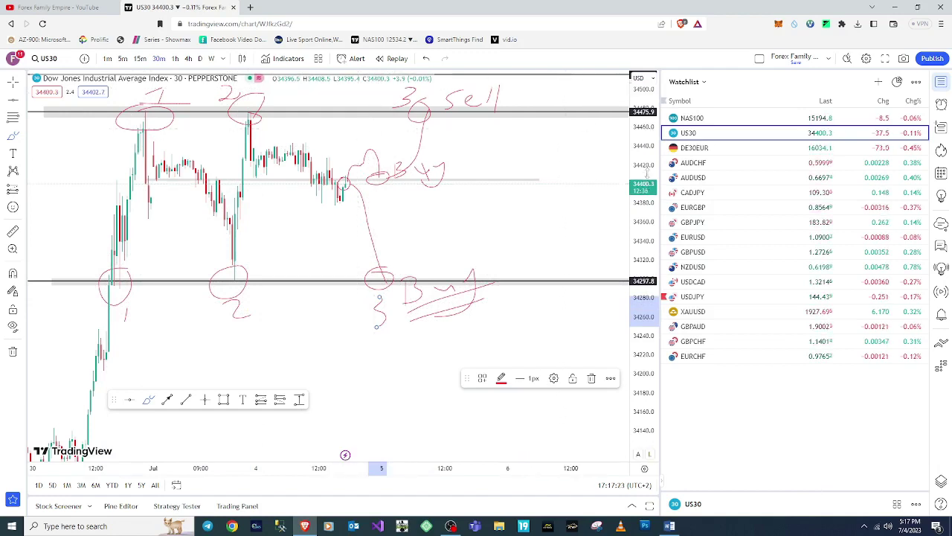
Compress the price scale to show more of the range around the annotated zones, and switch to OBS
drag(647, 174, 652, 221)
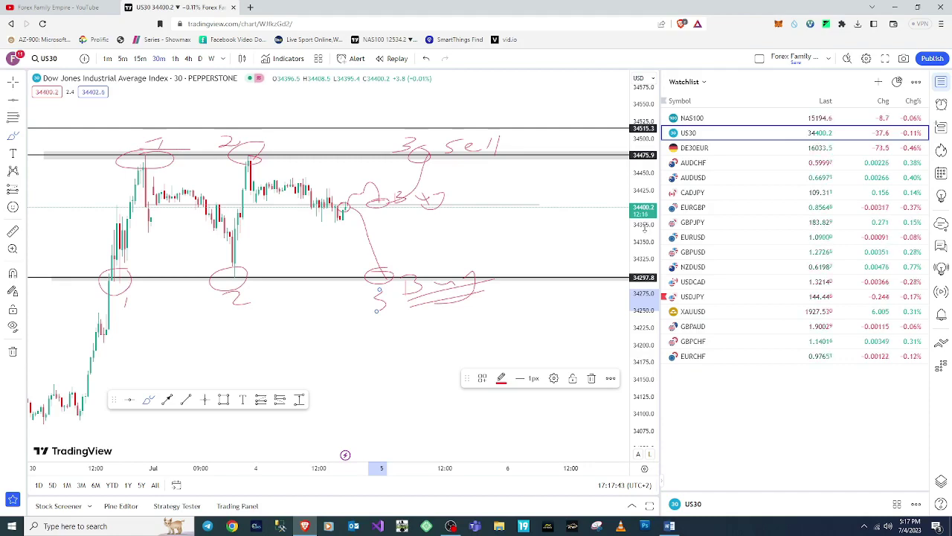
click(451, 526)
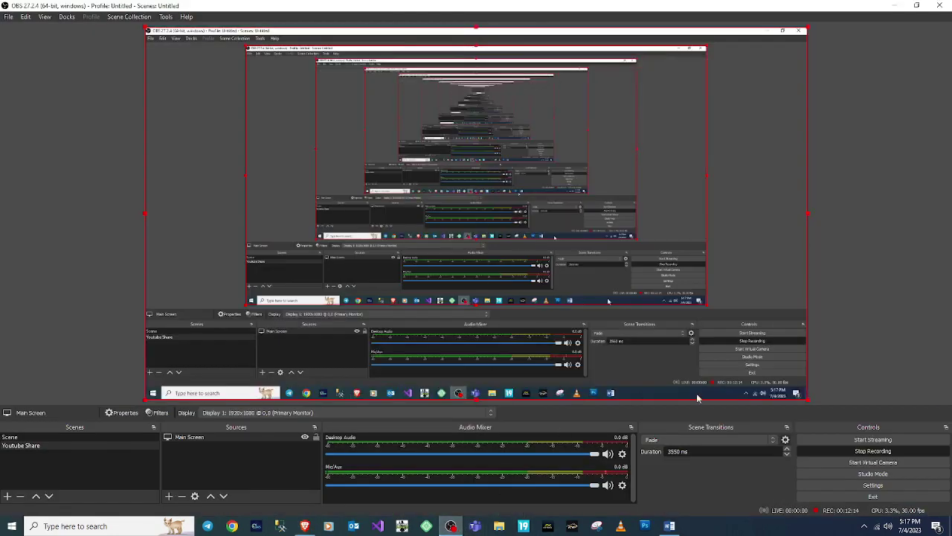